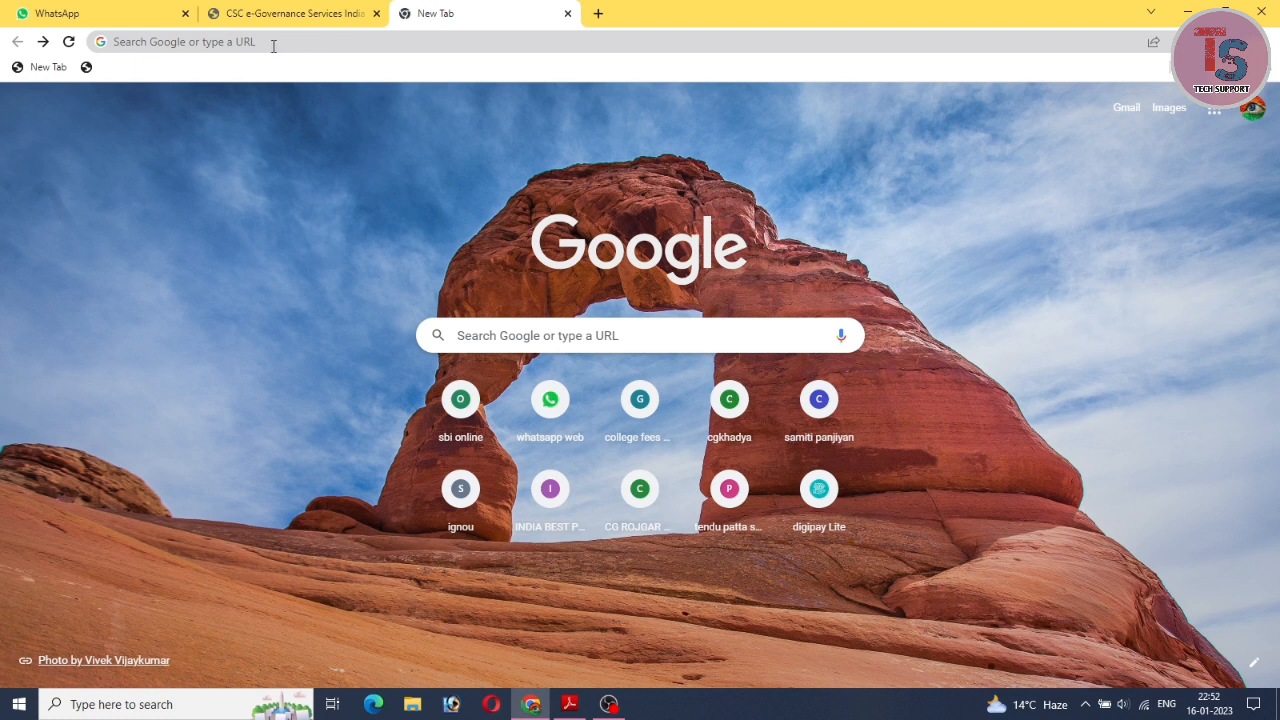
Paste the dakmitra.csccloud.in address without its trailing slash and load the DakMitra welcome page.
click(270, 42)
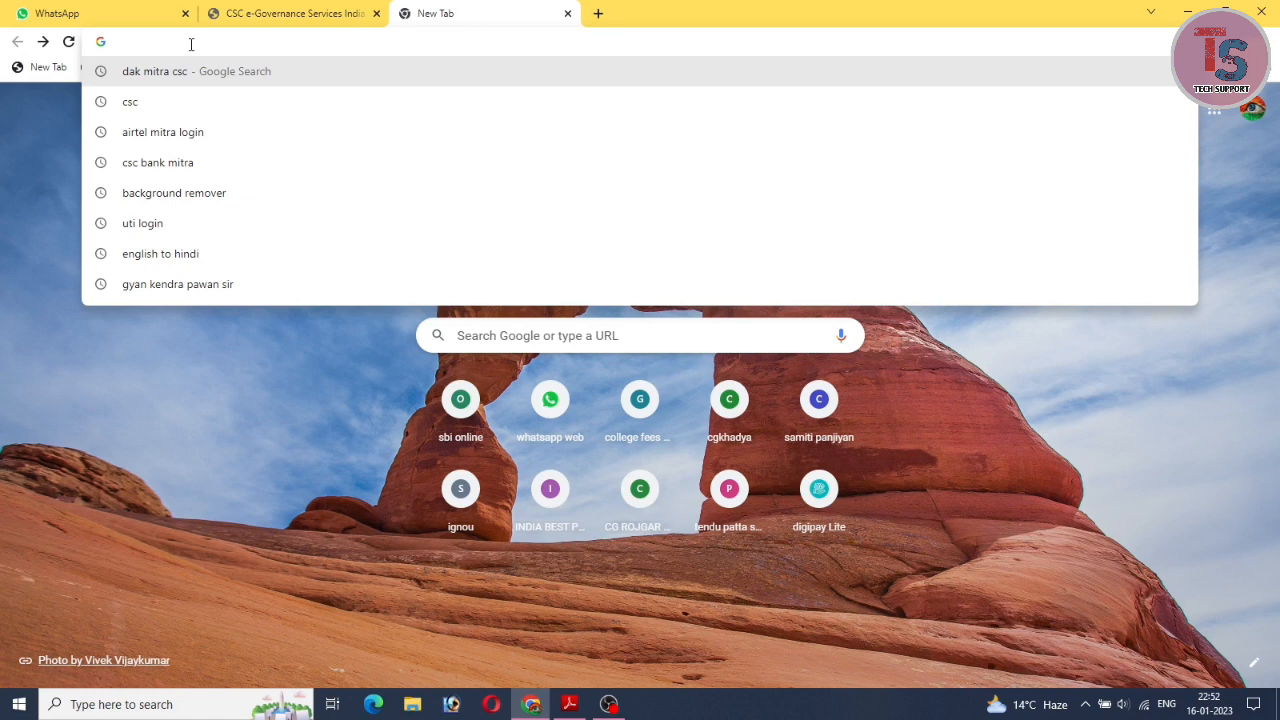
right_click(191, 44)
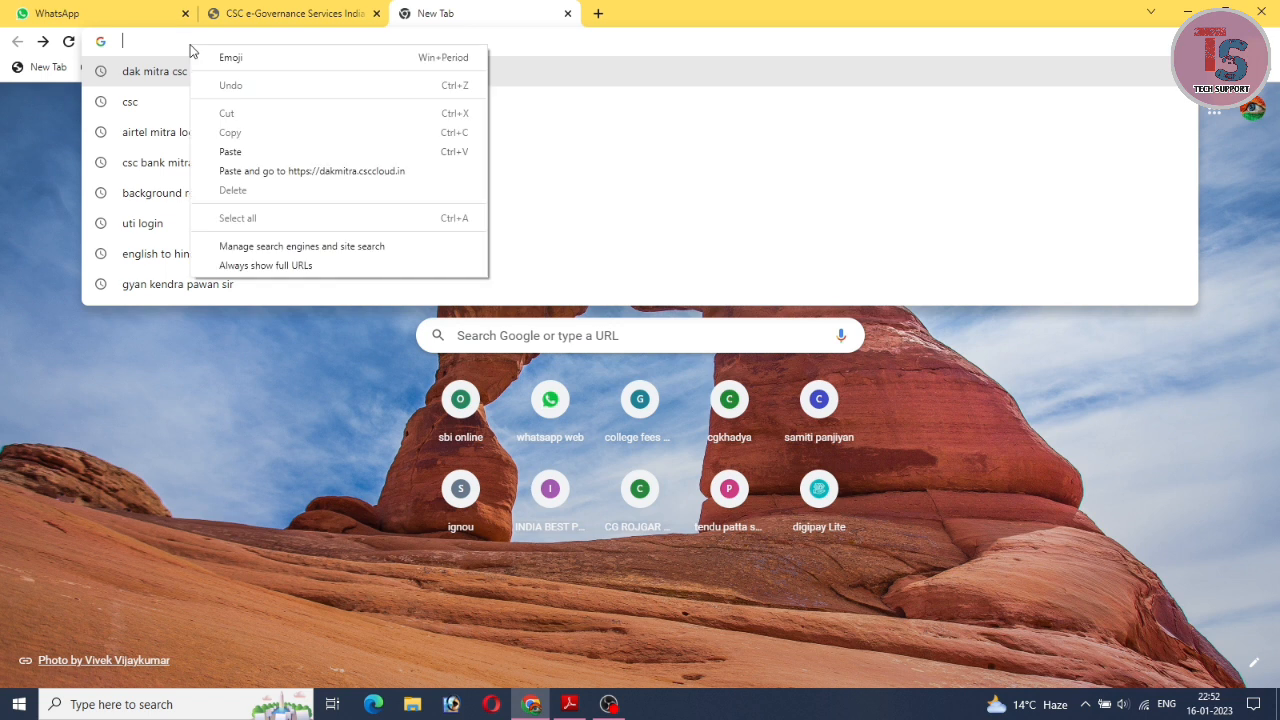
click(229, 152)
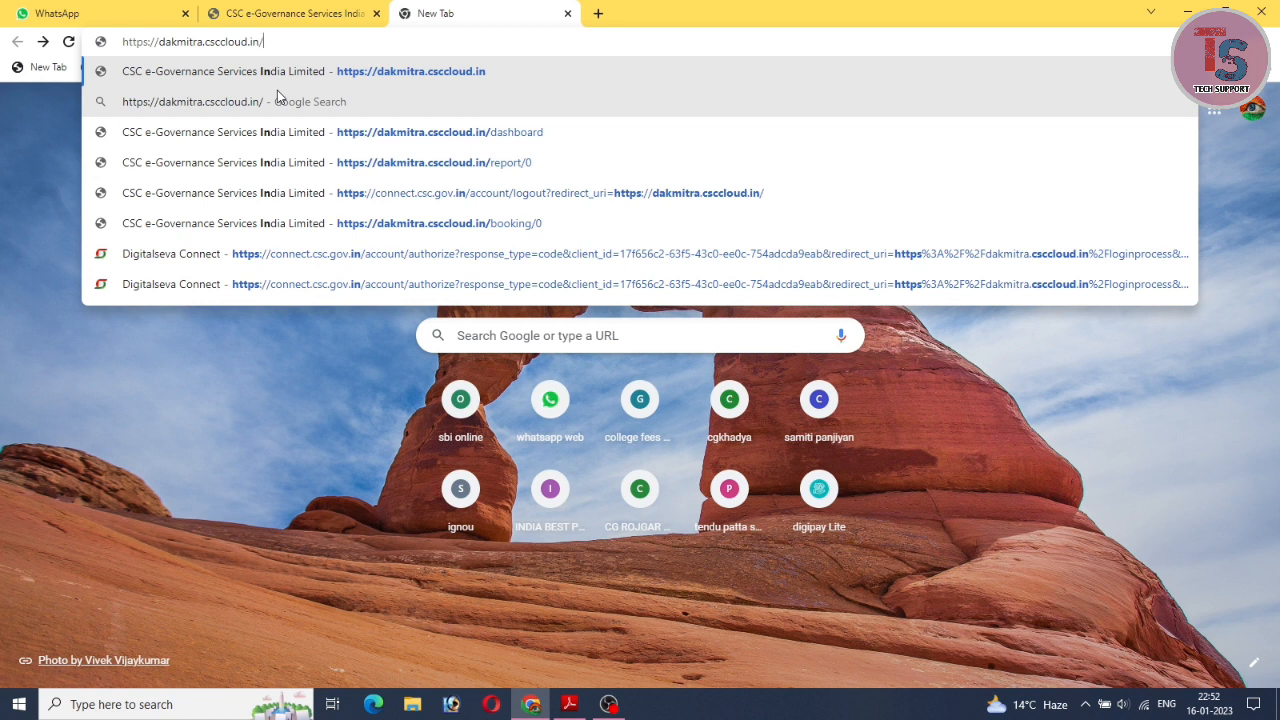
key(BackSpace)
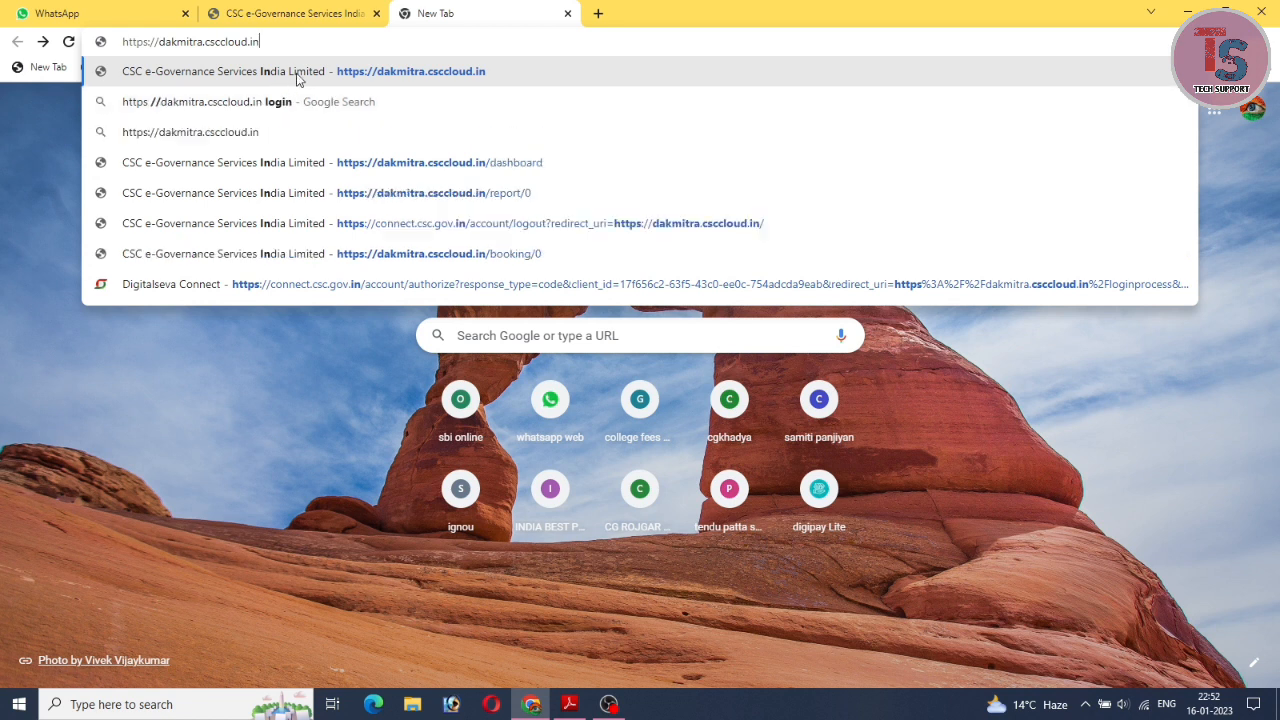
click(296, 74)
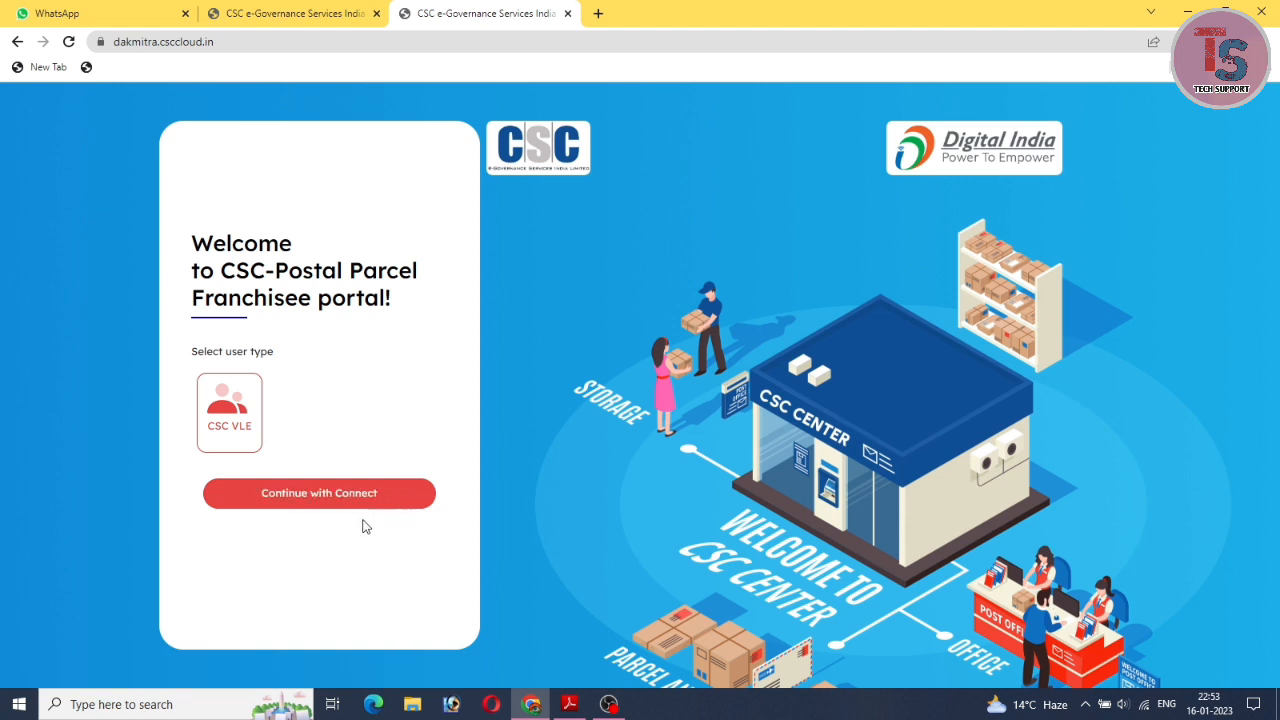
Choose Continue with Connect to reach the Digital Seva Connect sign-in page.
click(316, 496)
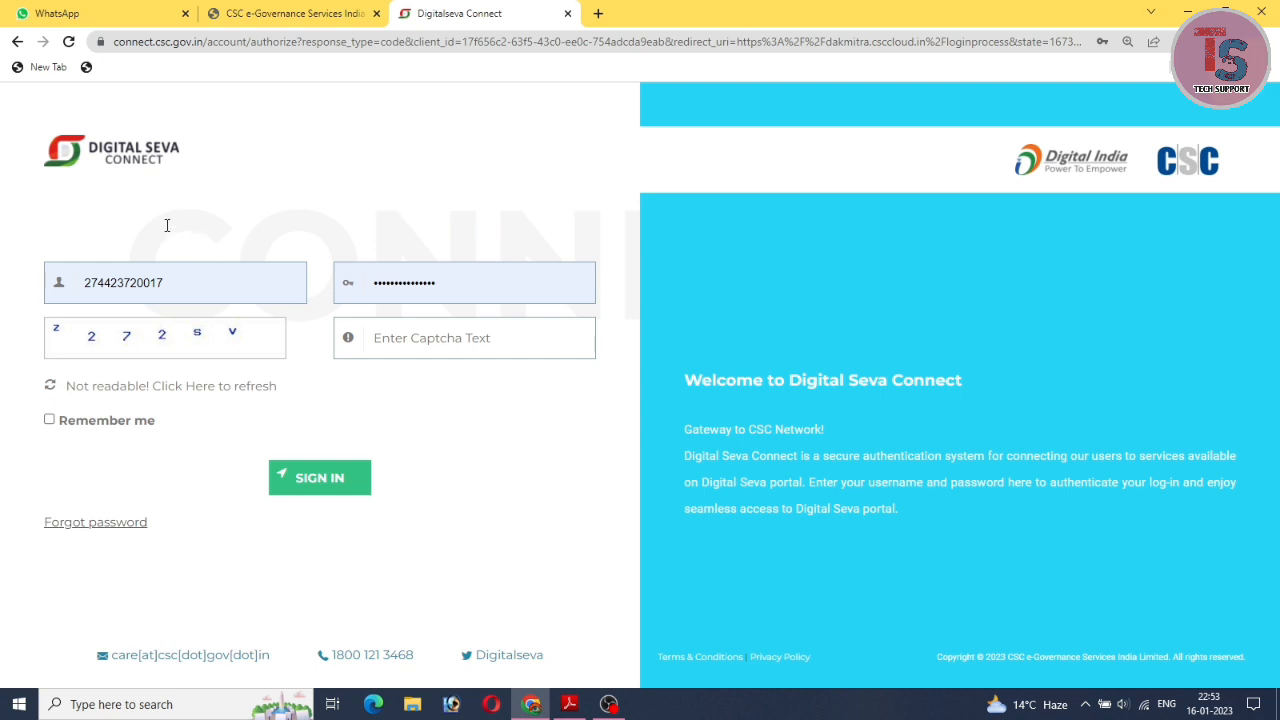
Check the saved username and password, enter the captcha text, and sign in.
click(440, 341)
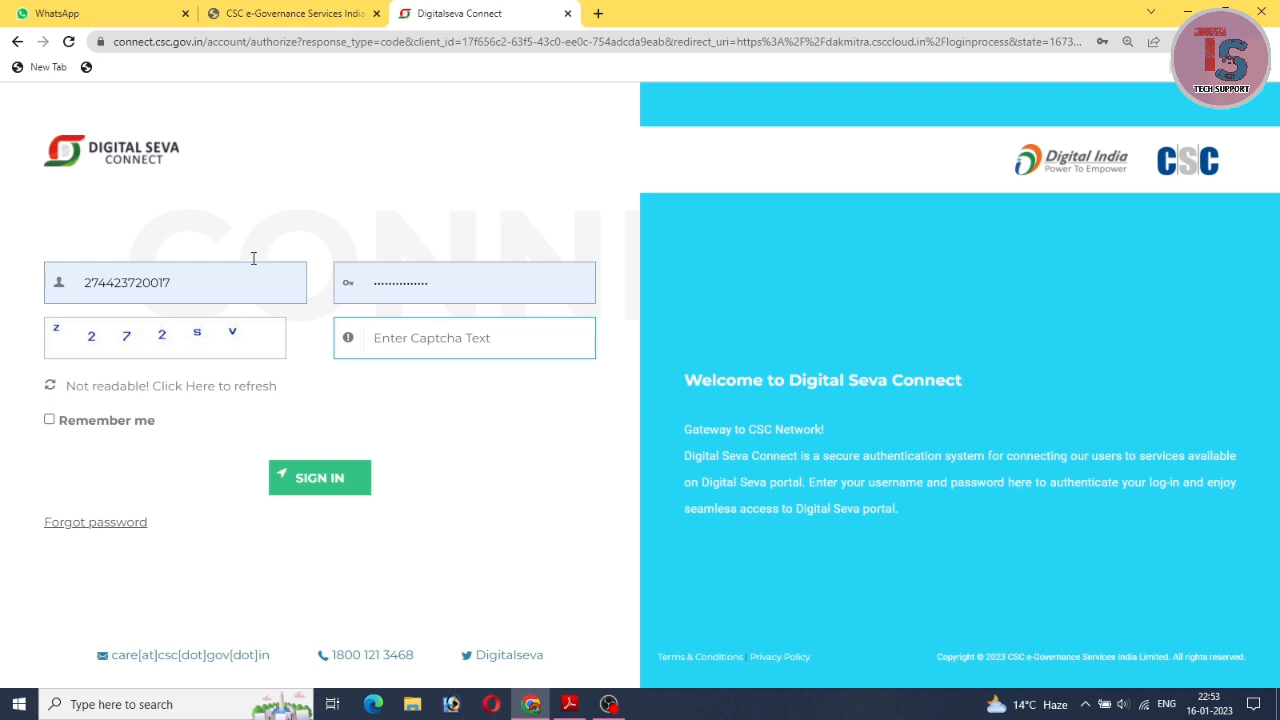
click(172, 286)
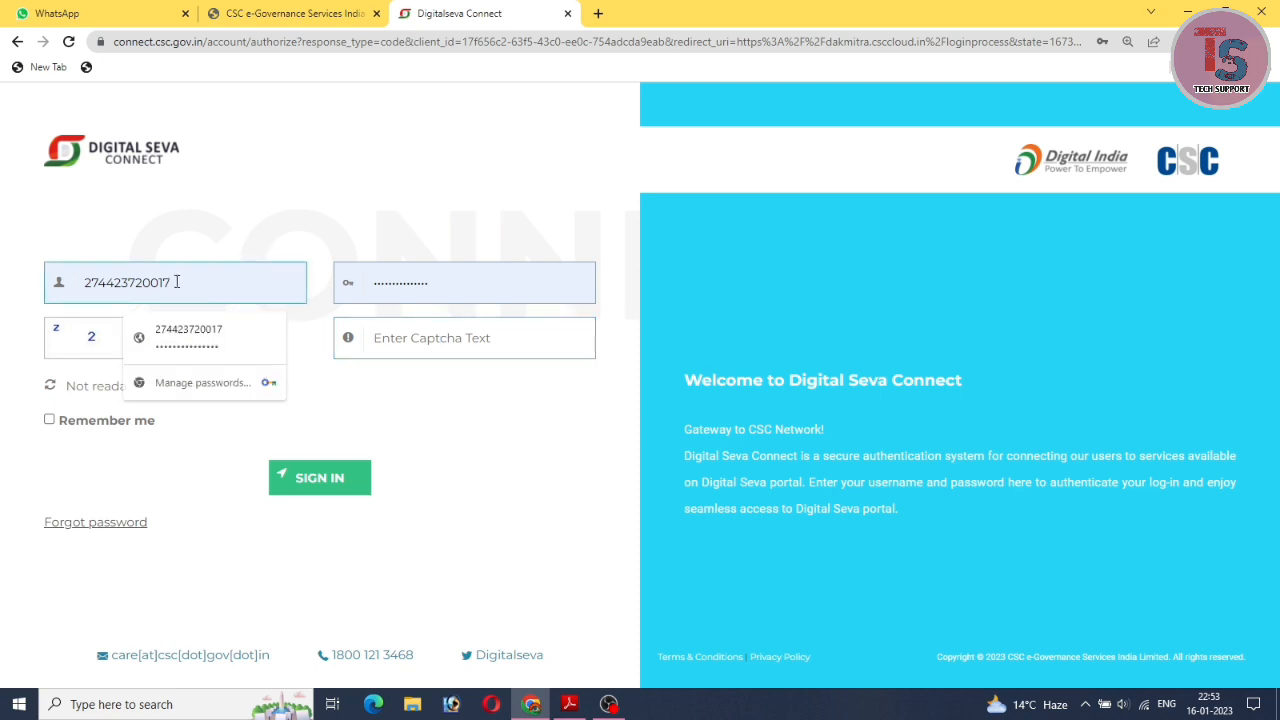
click(481, 291)
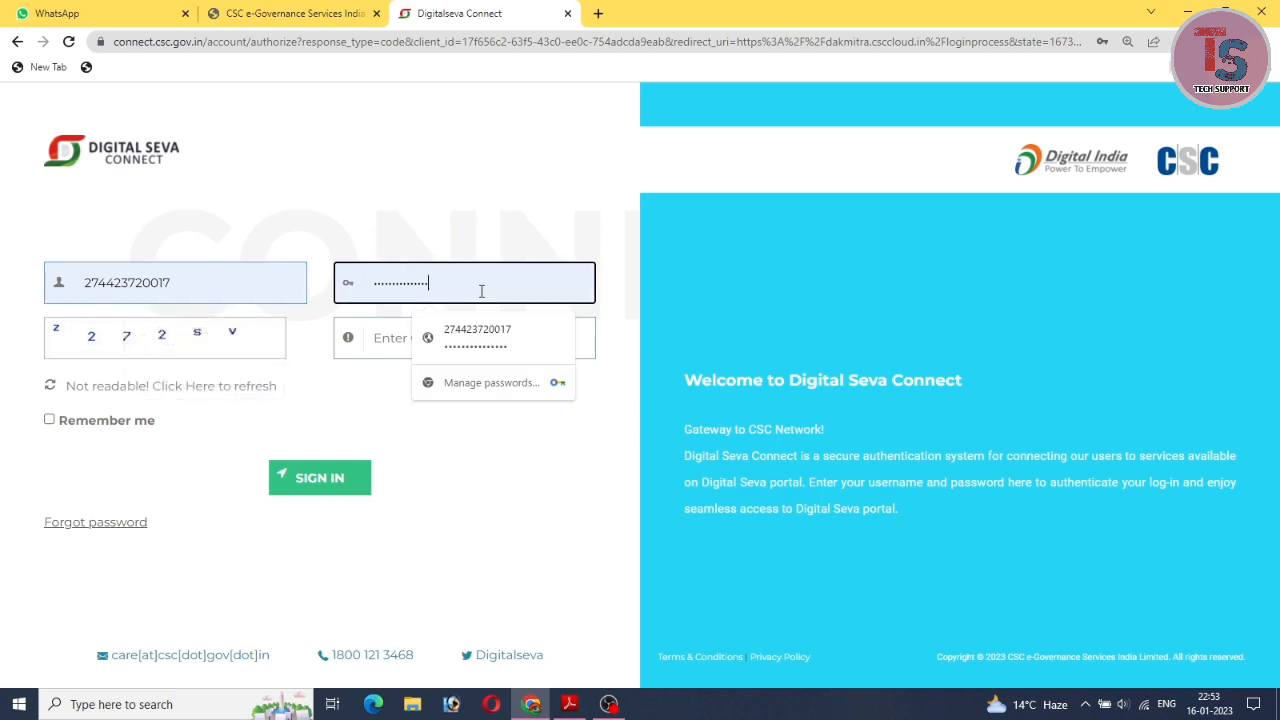
click(375, 343)
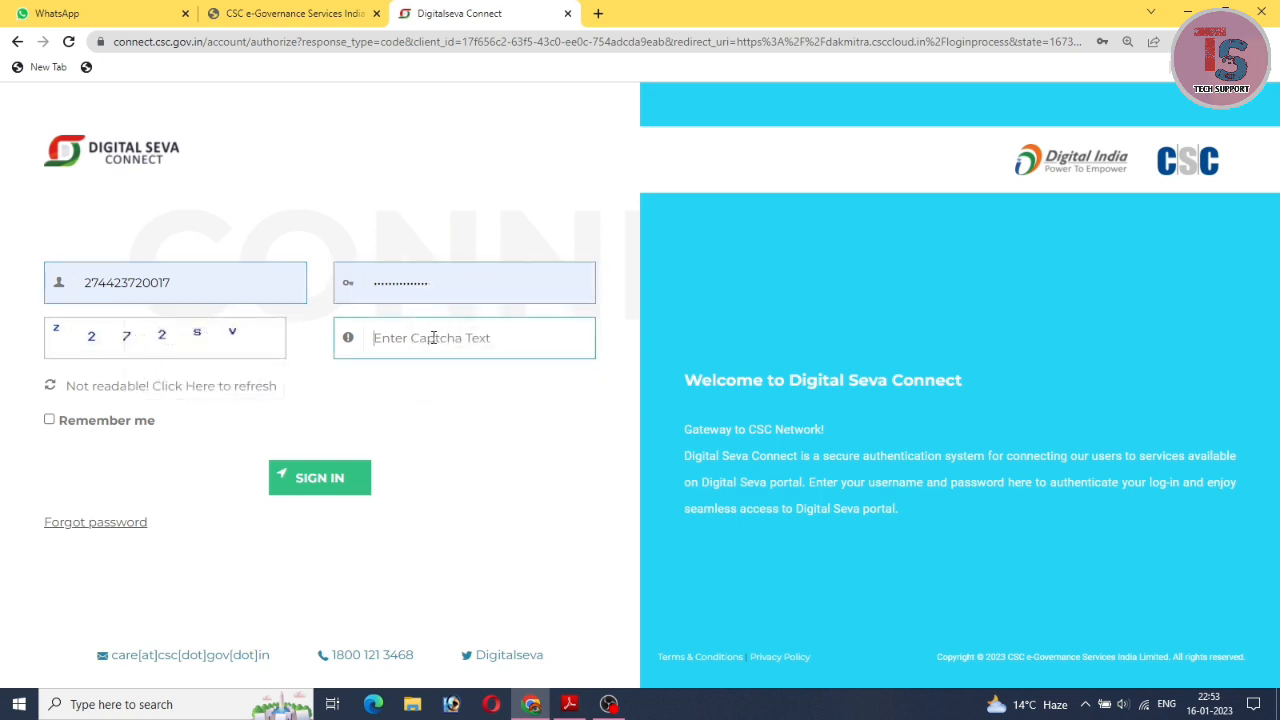
text(z272sv)
key(Return)
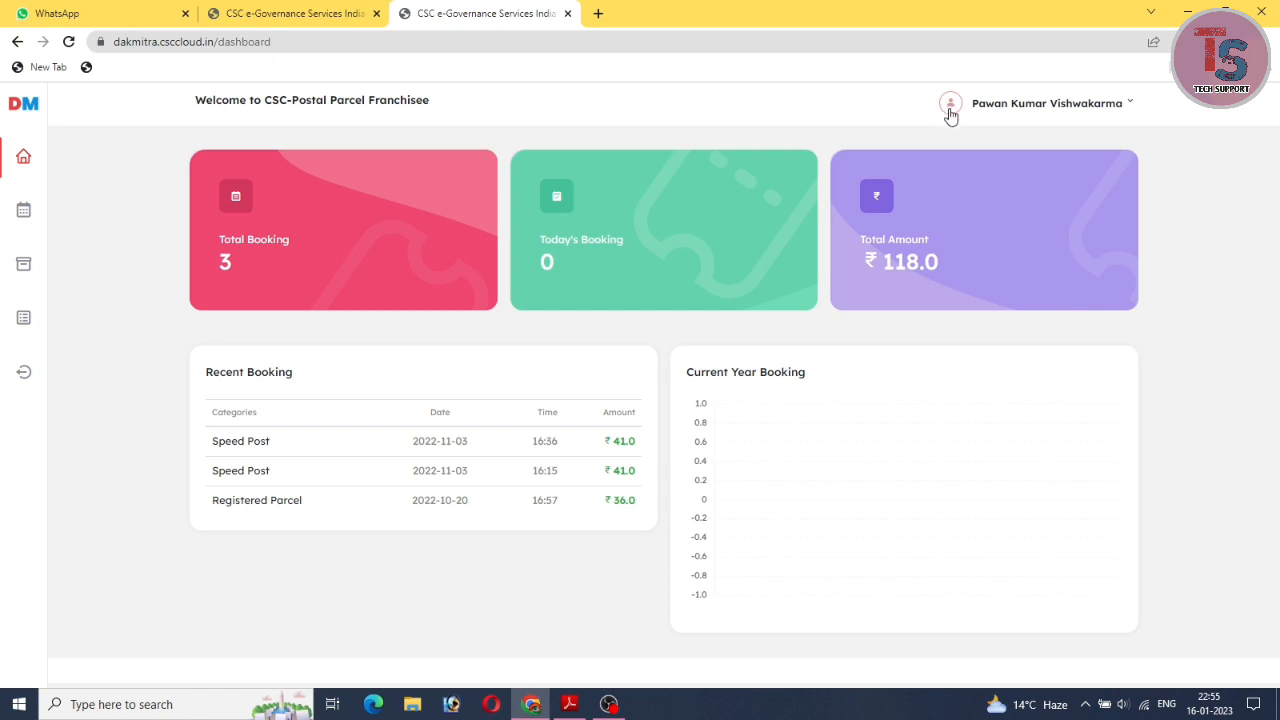
click(1127, 105)
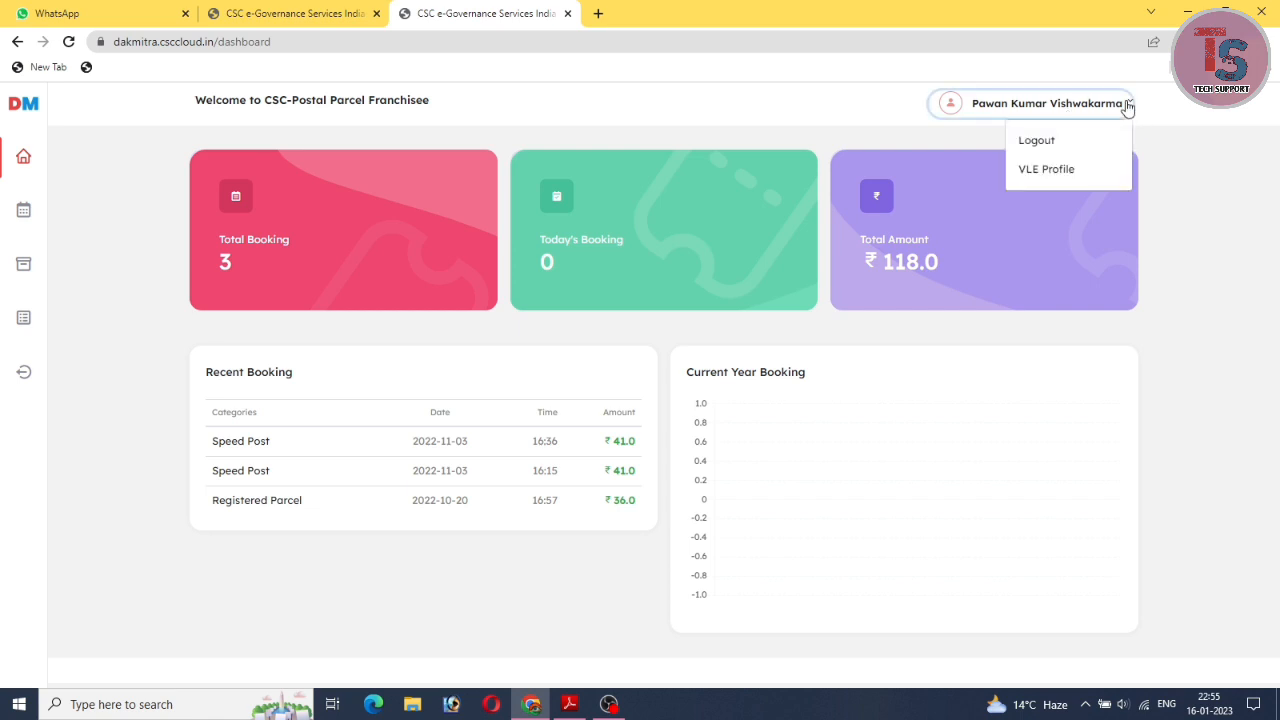
click(1059, 170)
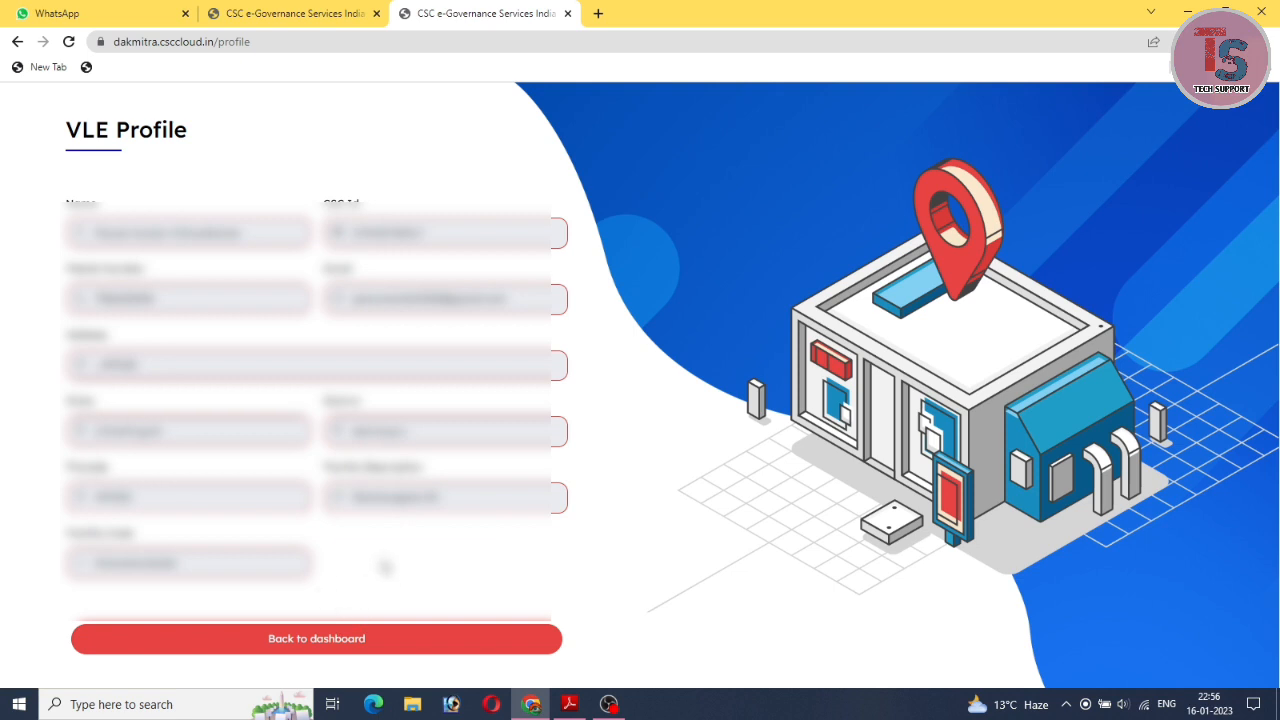
click(282, 648)
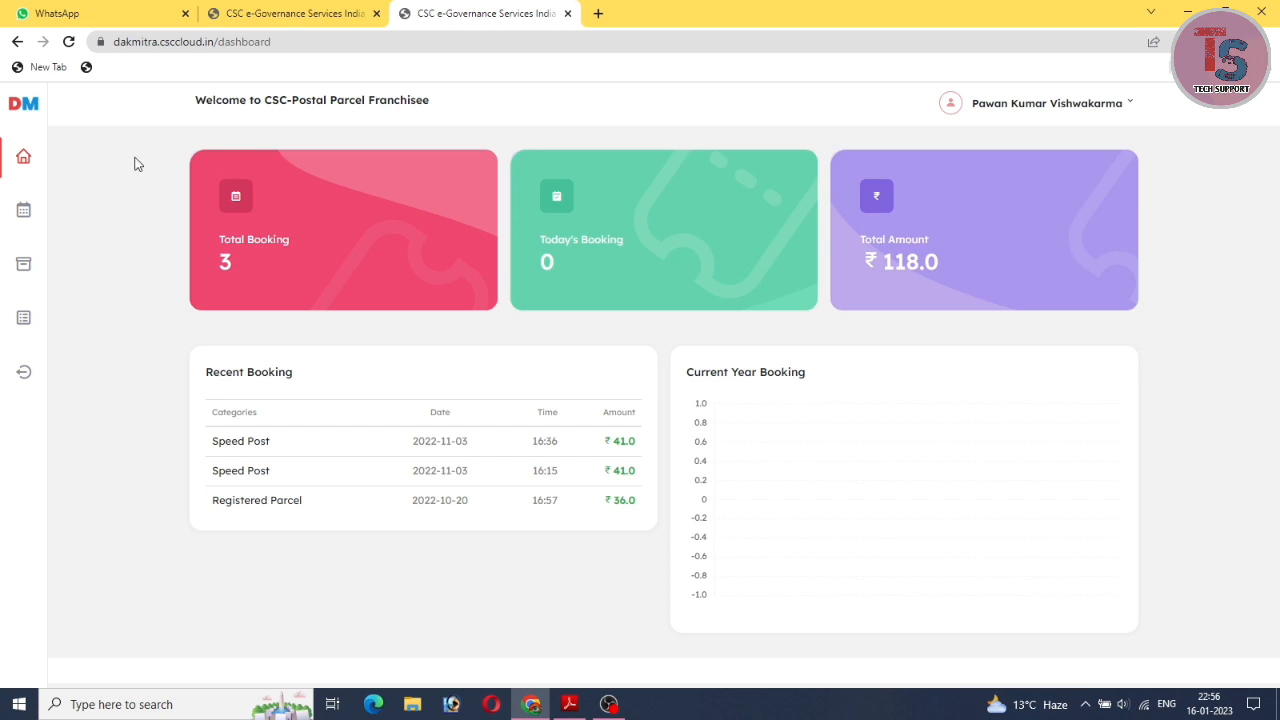
Start a new booking from the sidebar and look over the empty Domestic Booking Details Form.
click(31, 220)
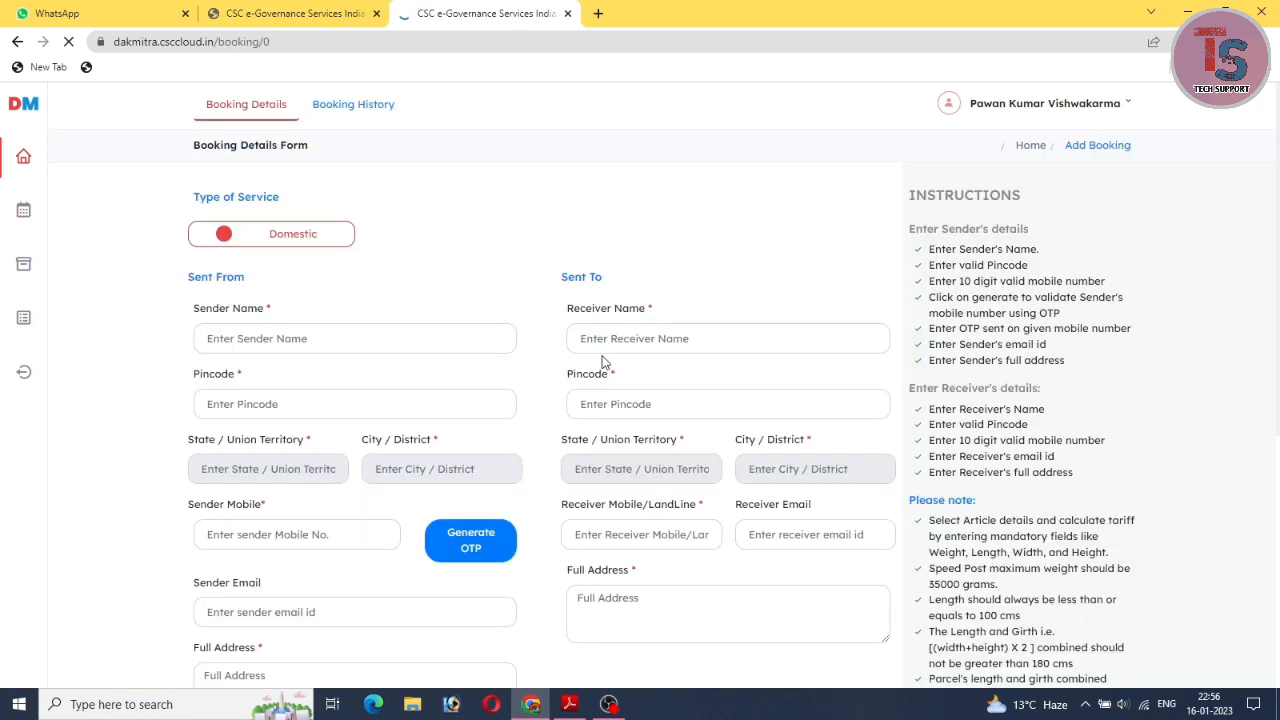
scroll(546, 284, down, 2)
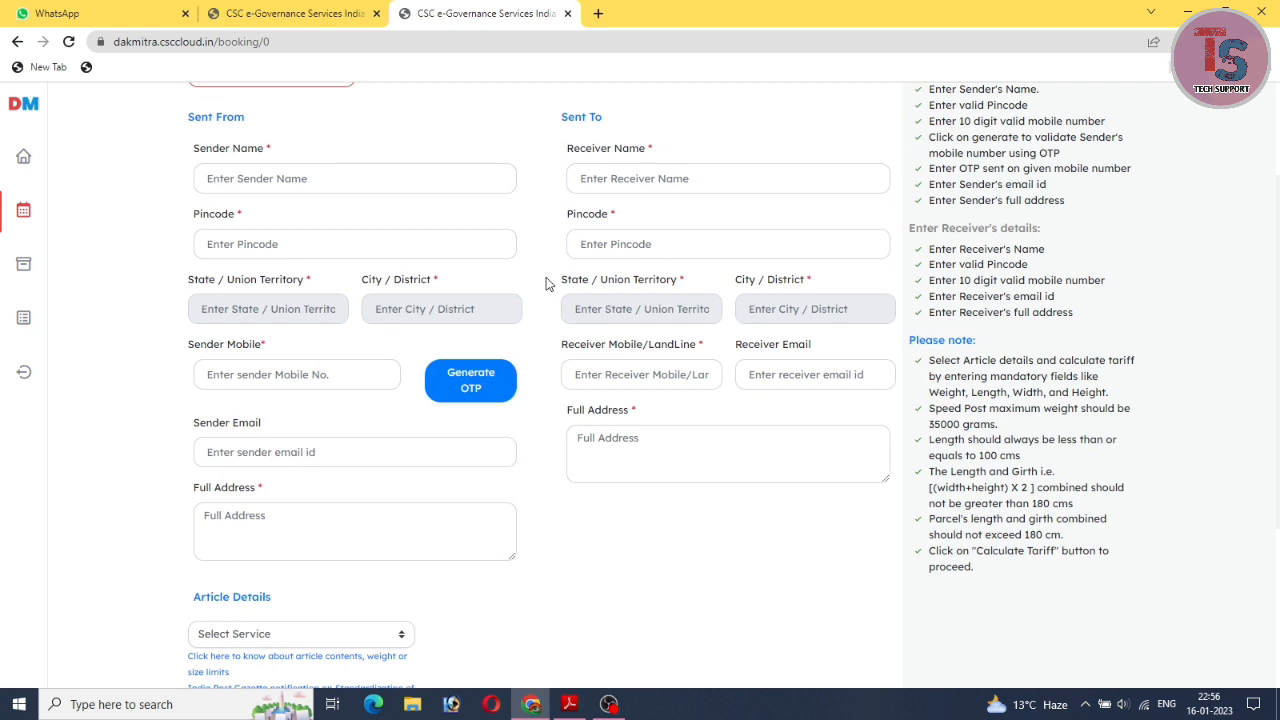
scroll(546, 284, up, 2)
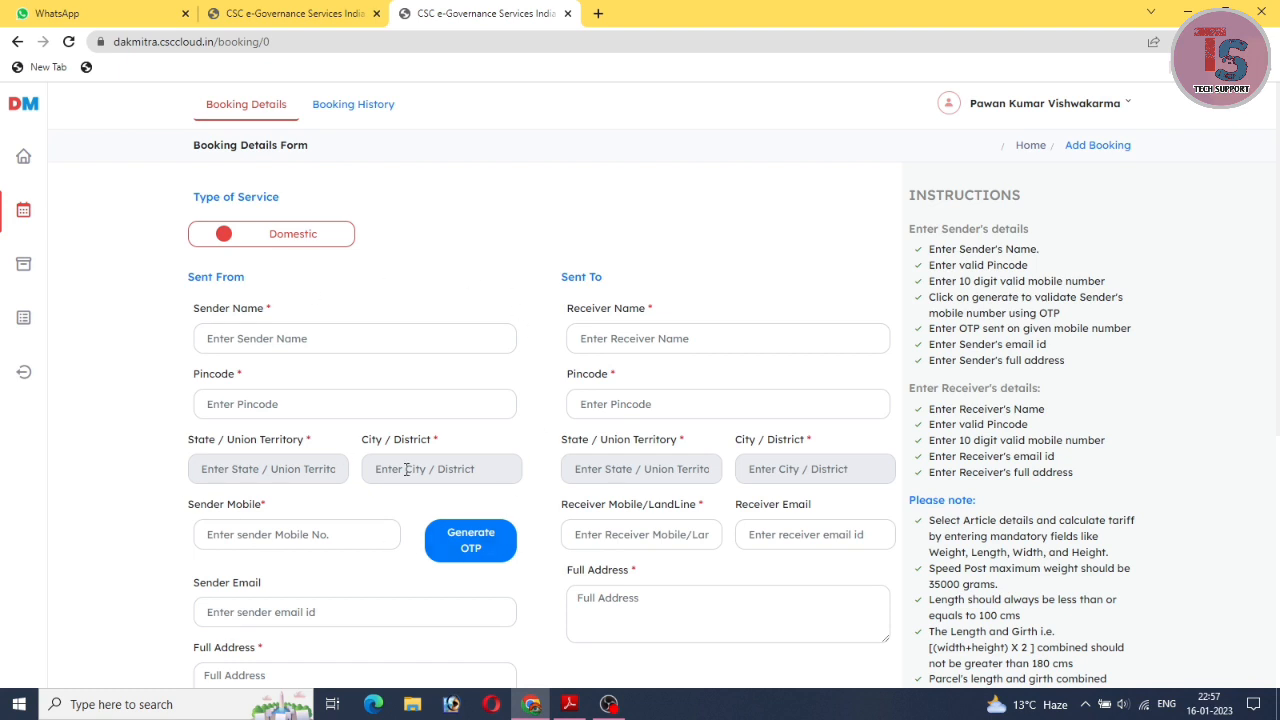
scroll(491, 357, down, 2)
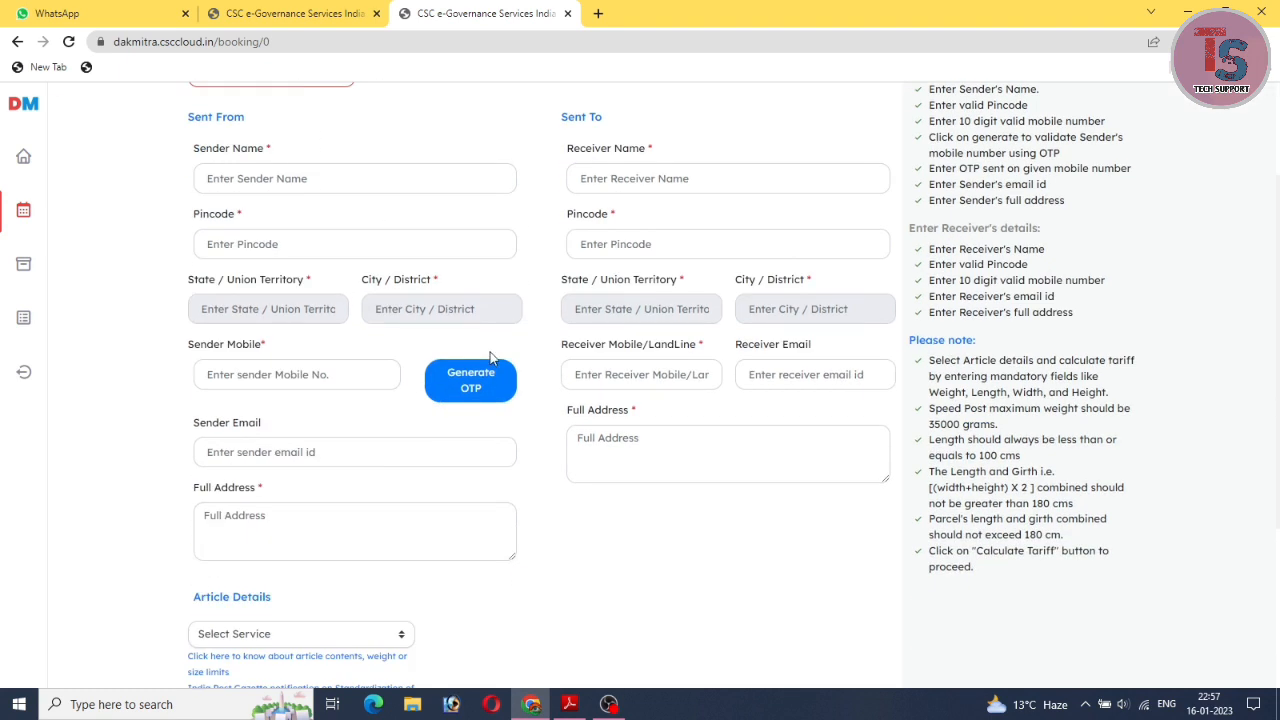
scroll(491, 357, up, 2)
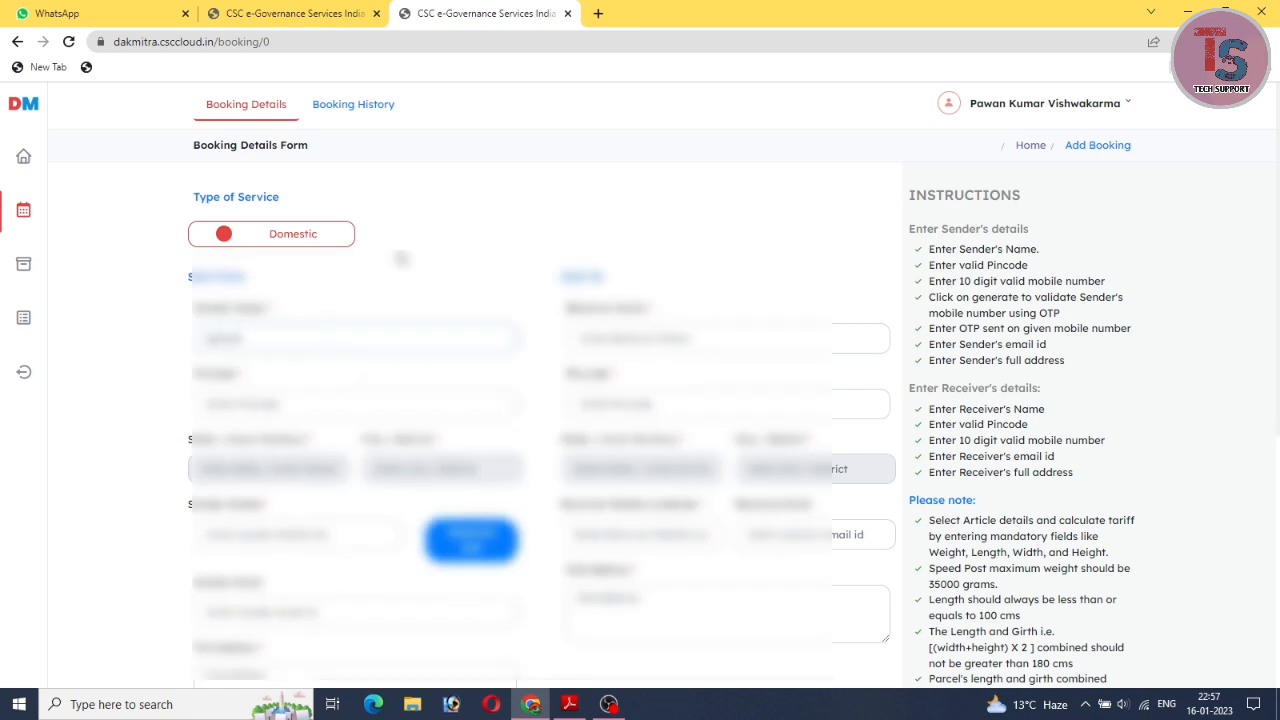
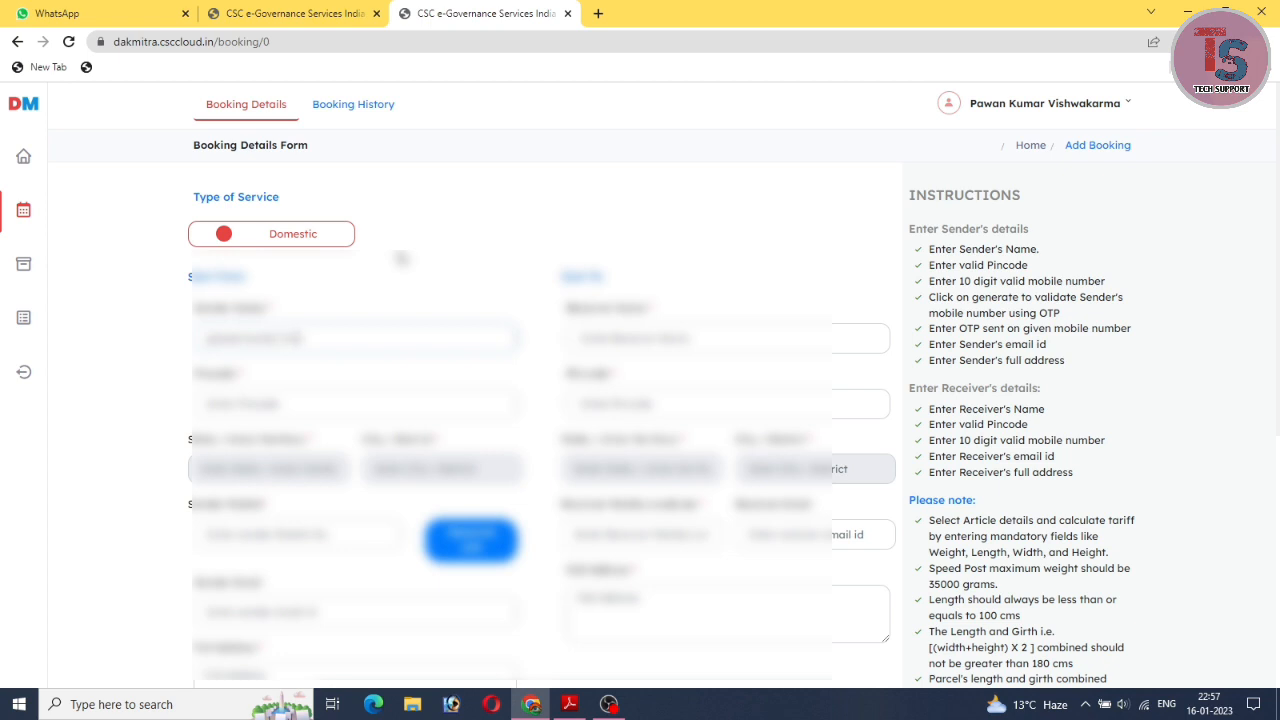
Type the sender's name, pincode and mobile number into the sender section.
text(rma)
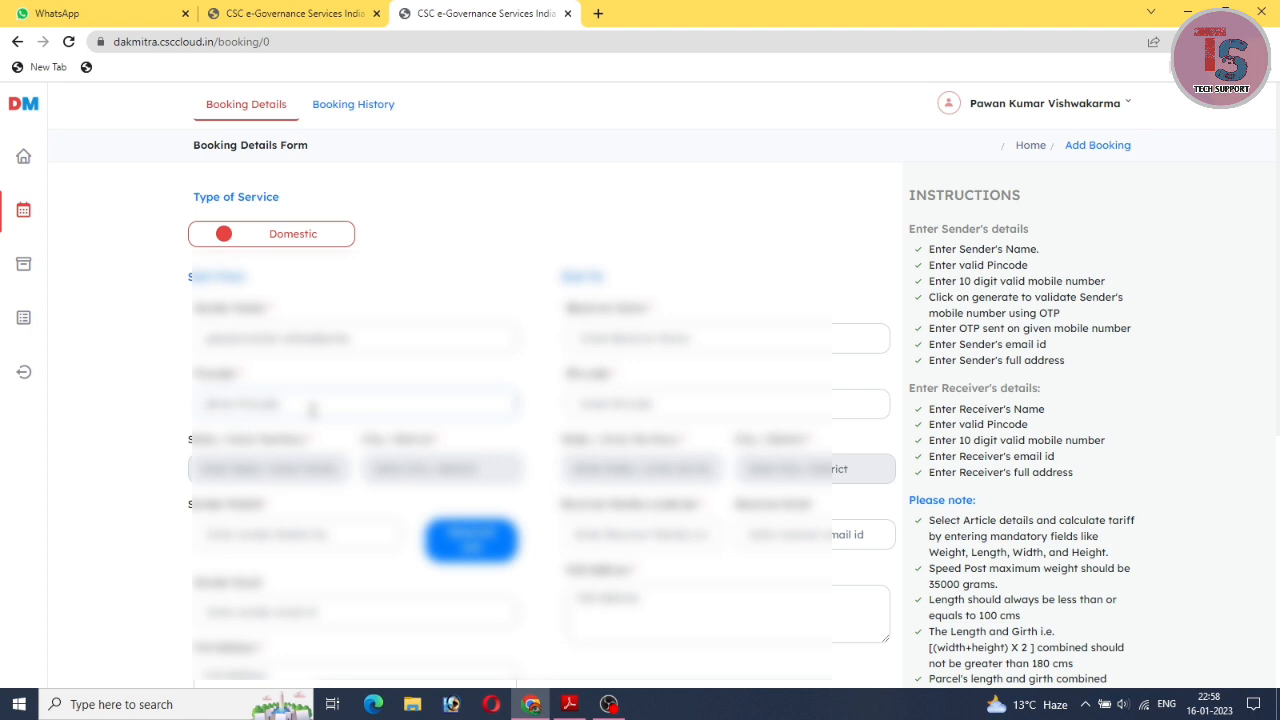
text(497220)
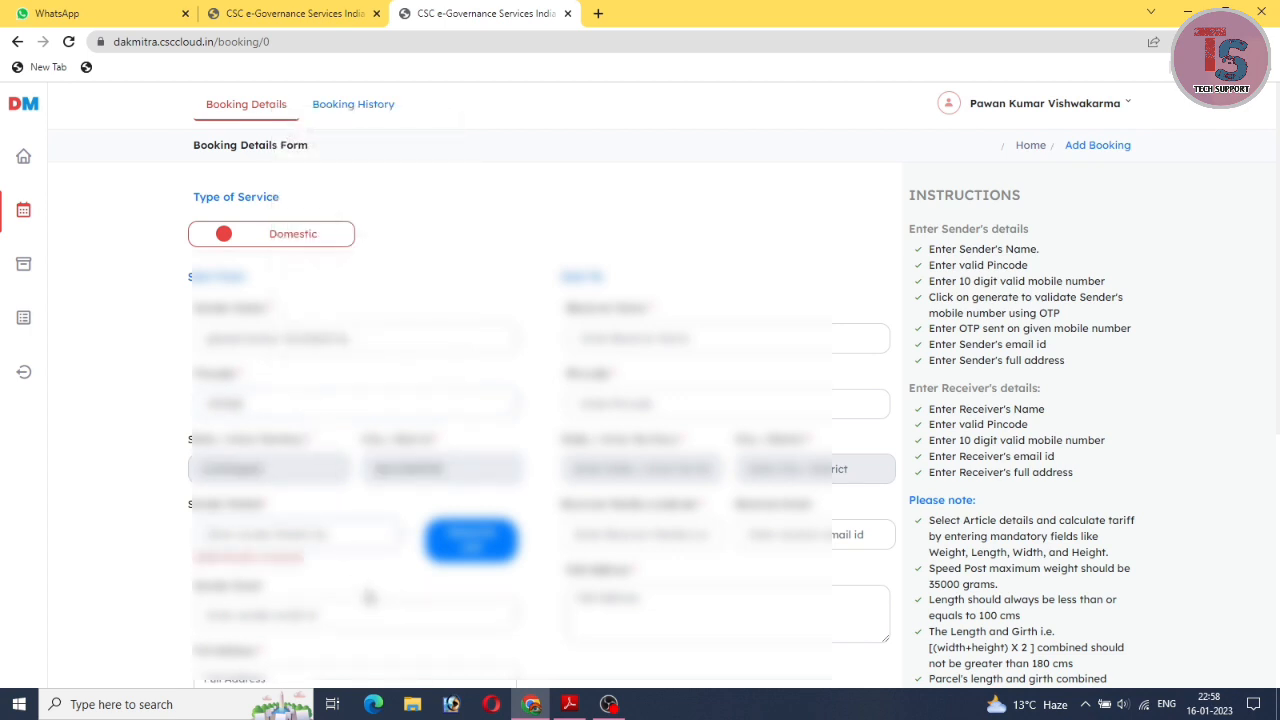
scroll(372, 600, down, 1)
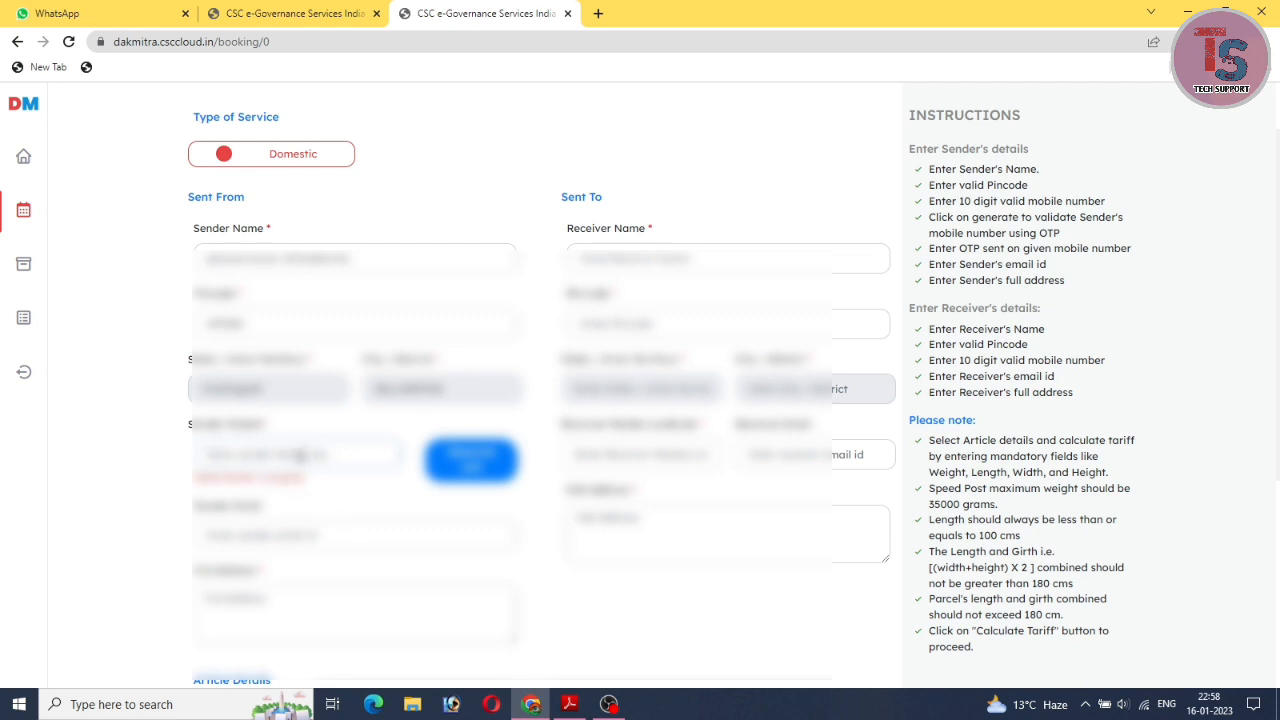
click(300, 455)
text(9876543)
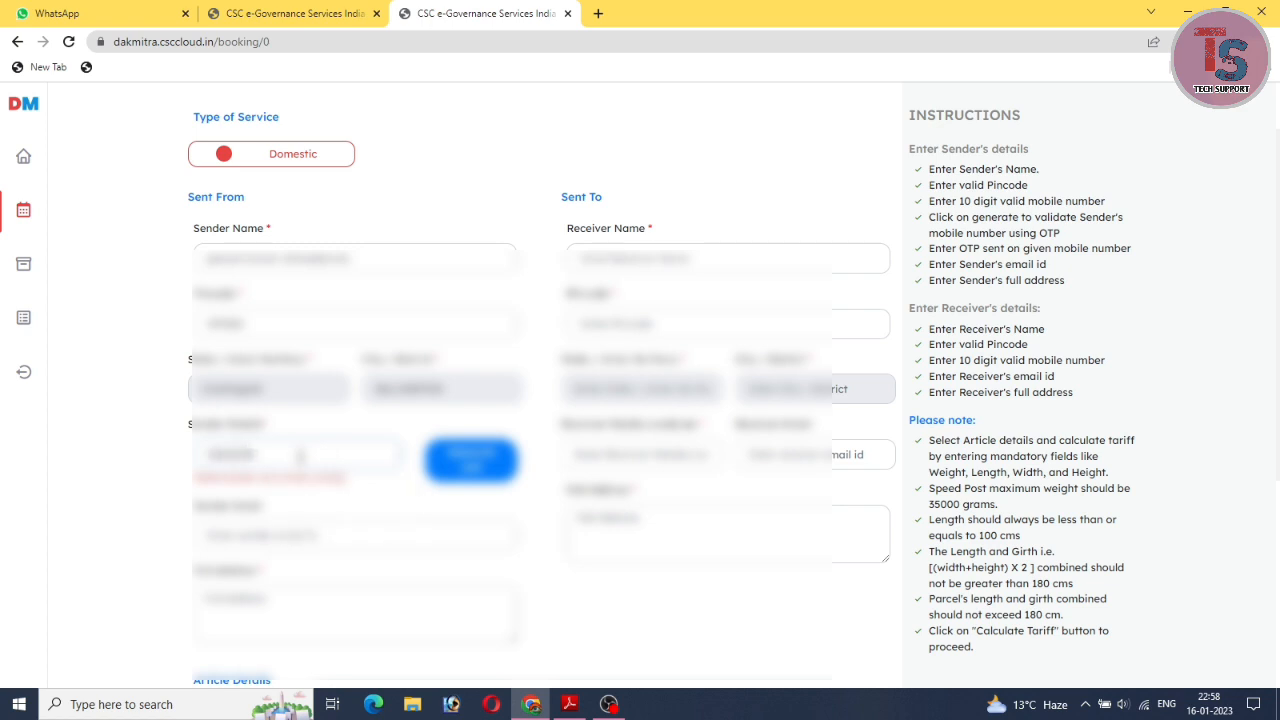
text(210)
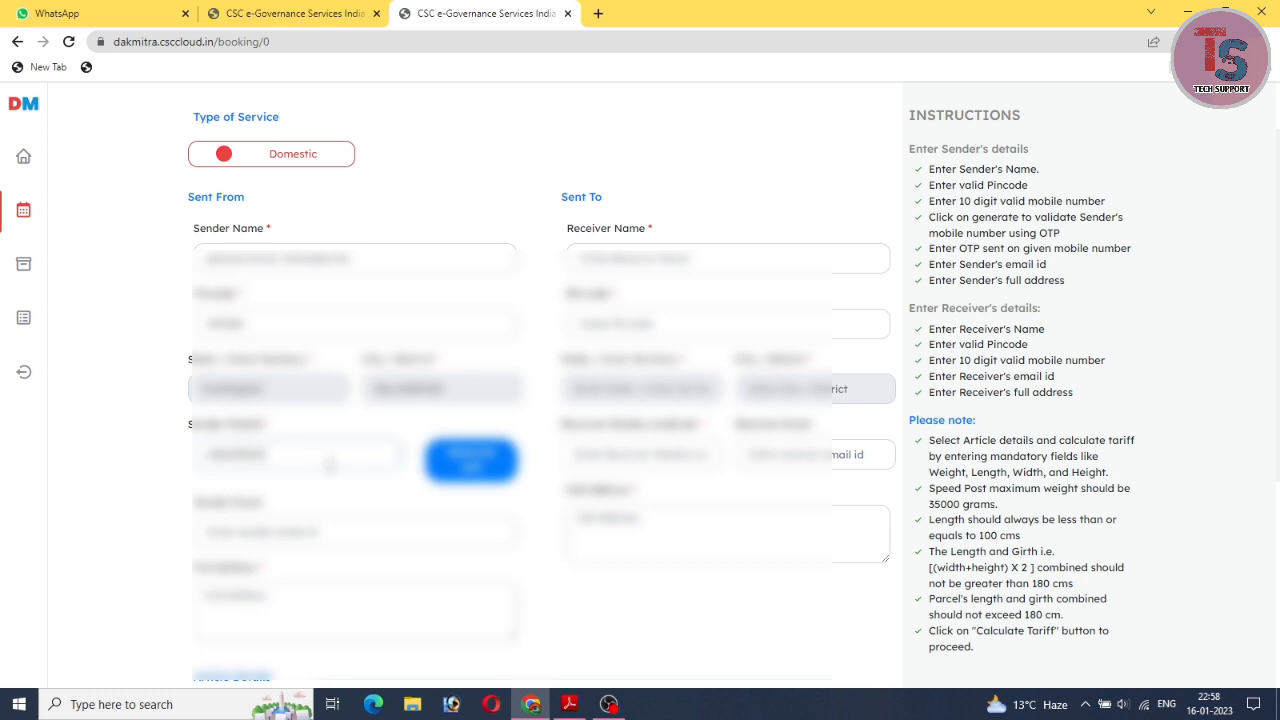
Request an OTP for the sender's mobile number and validate it with the received code.
click(476, 463)
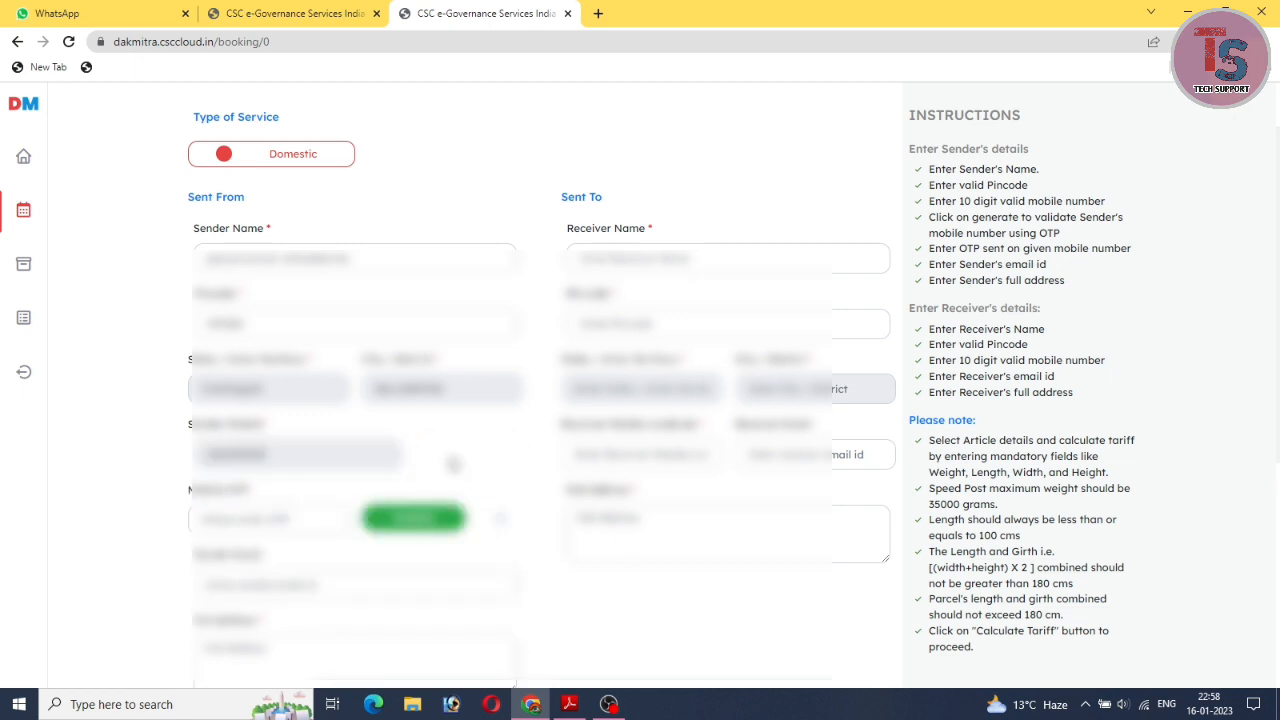
scroll(448, 465, down, 1)
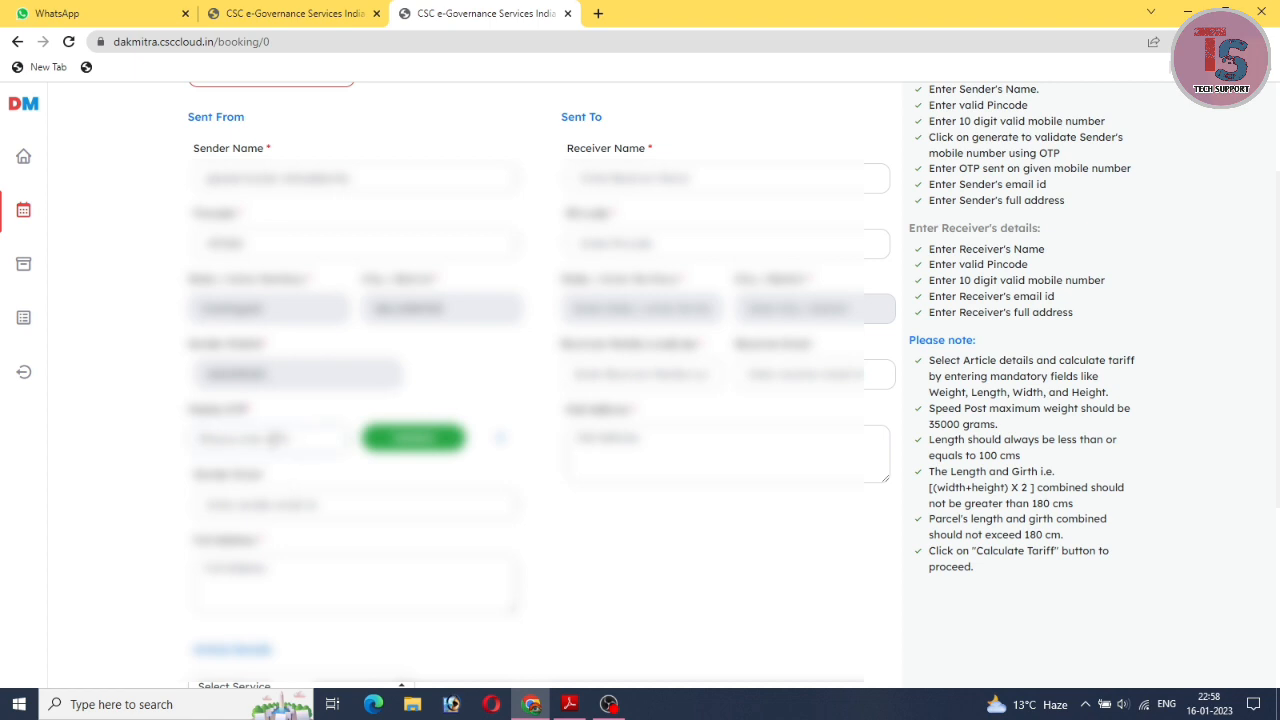
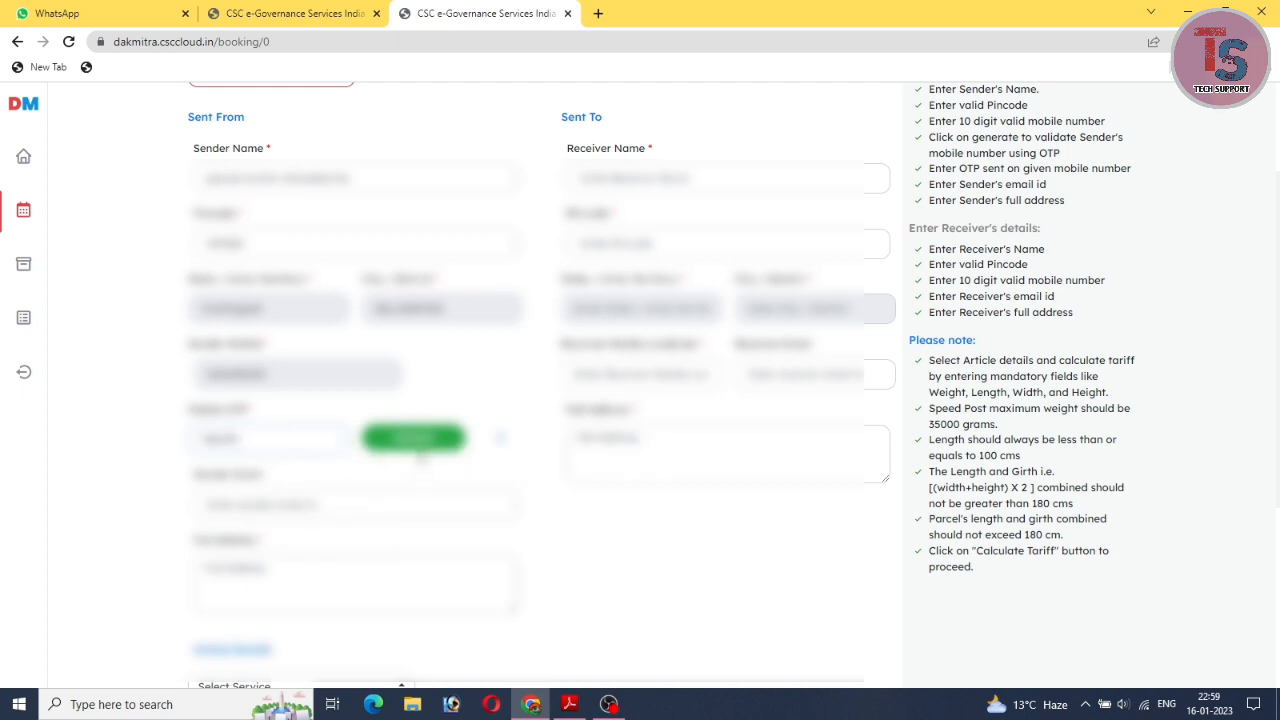
click(418, 445)
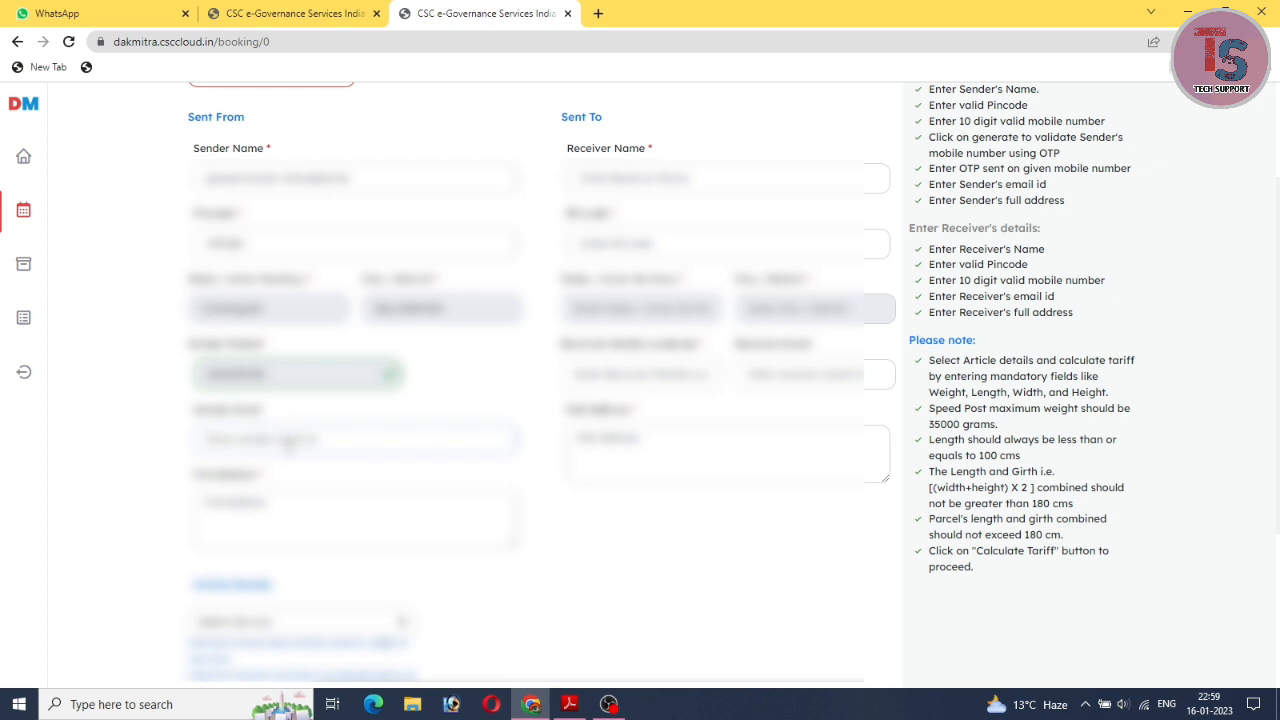
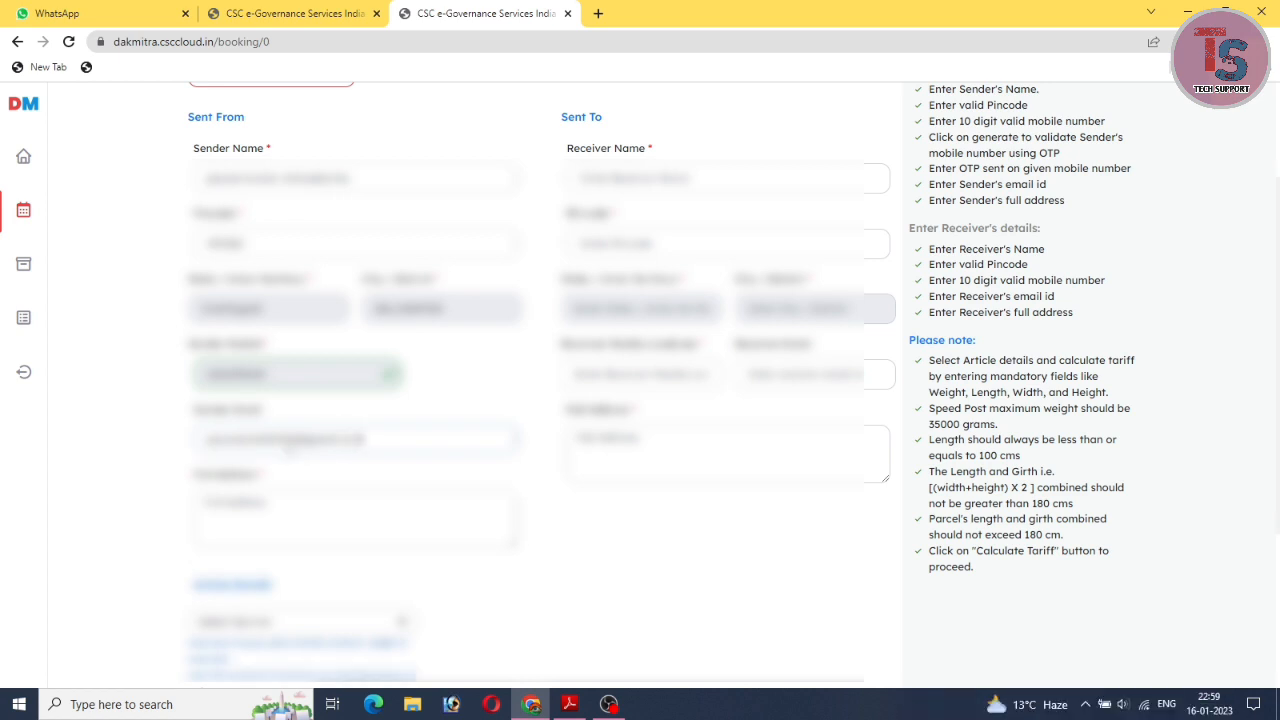
Type the sender's e-mail address, correcting a typo along the way.
key(Tab)
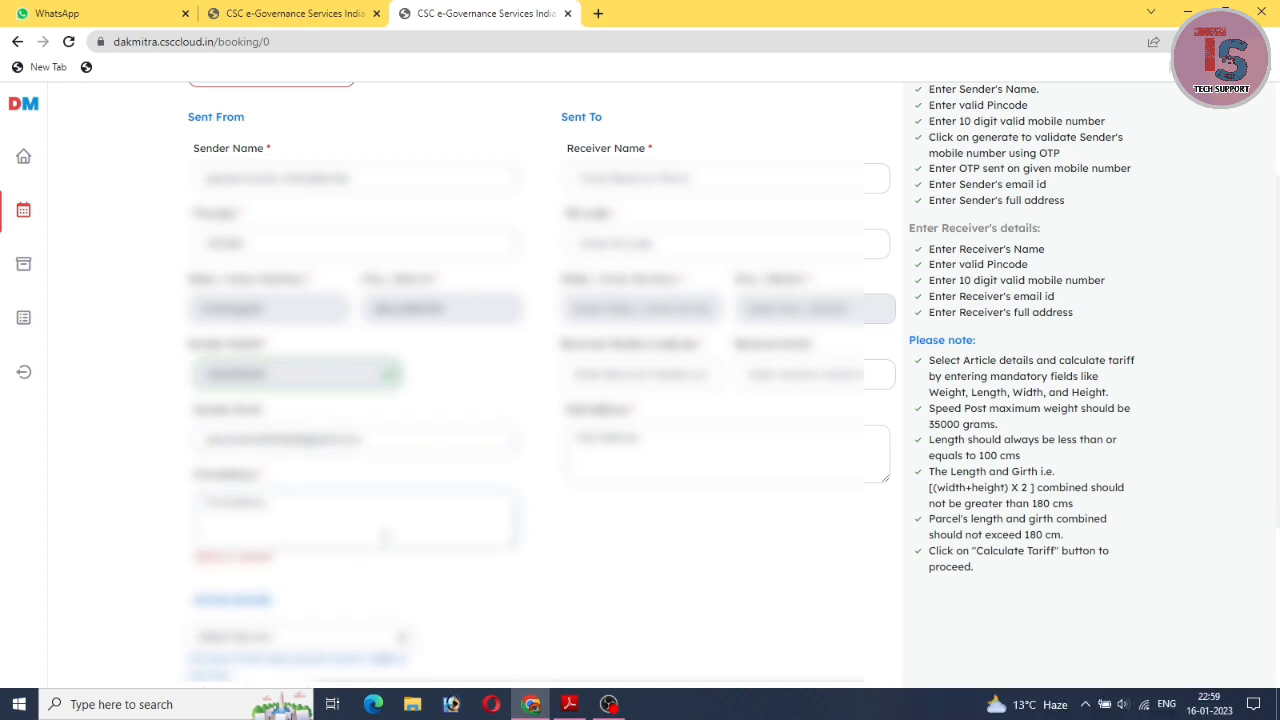
Type the sender's street address into the Full Address box.
scroll(378, 535, down, 1)
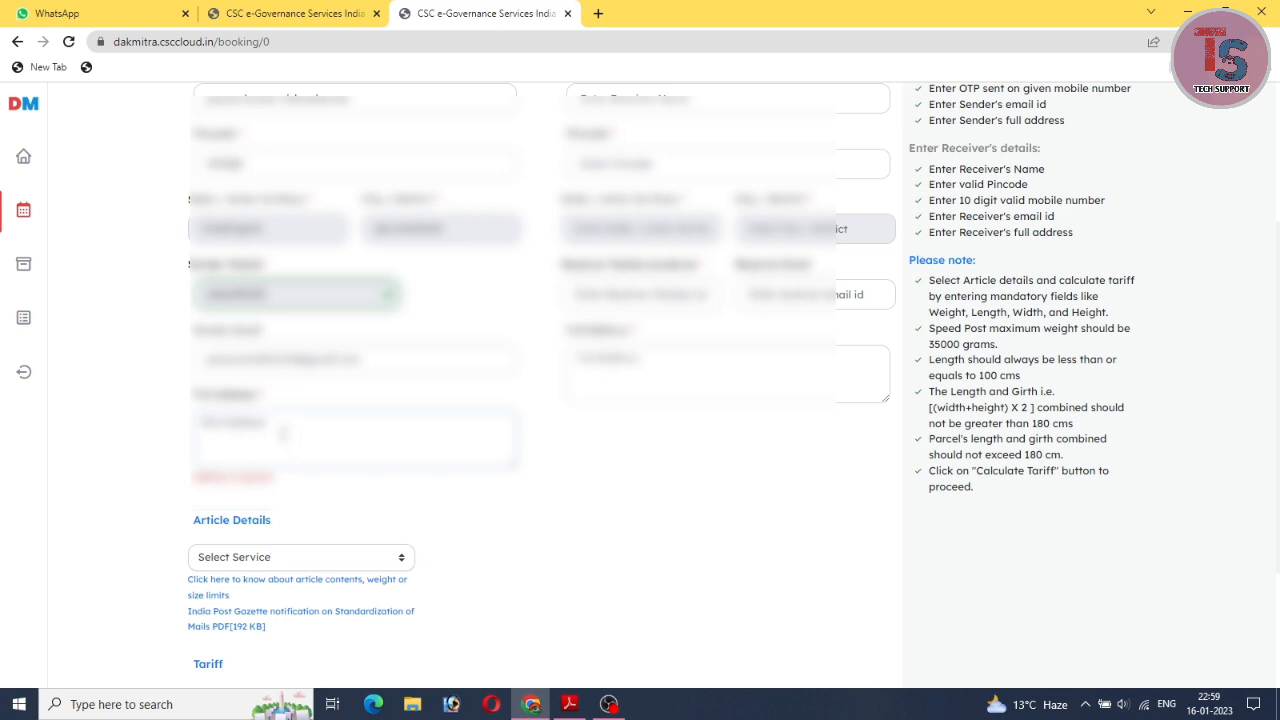
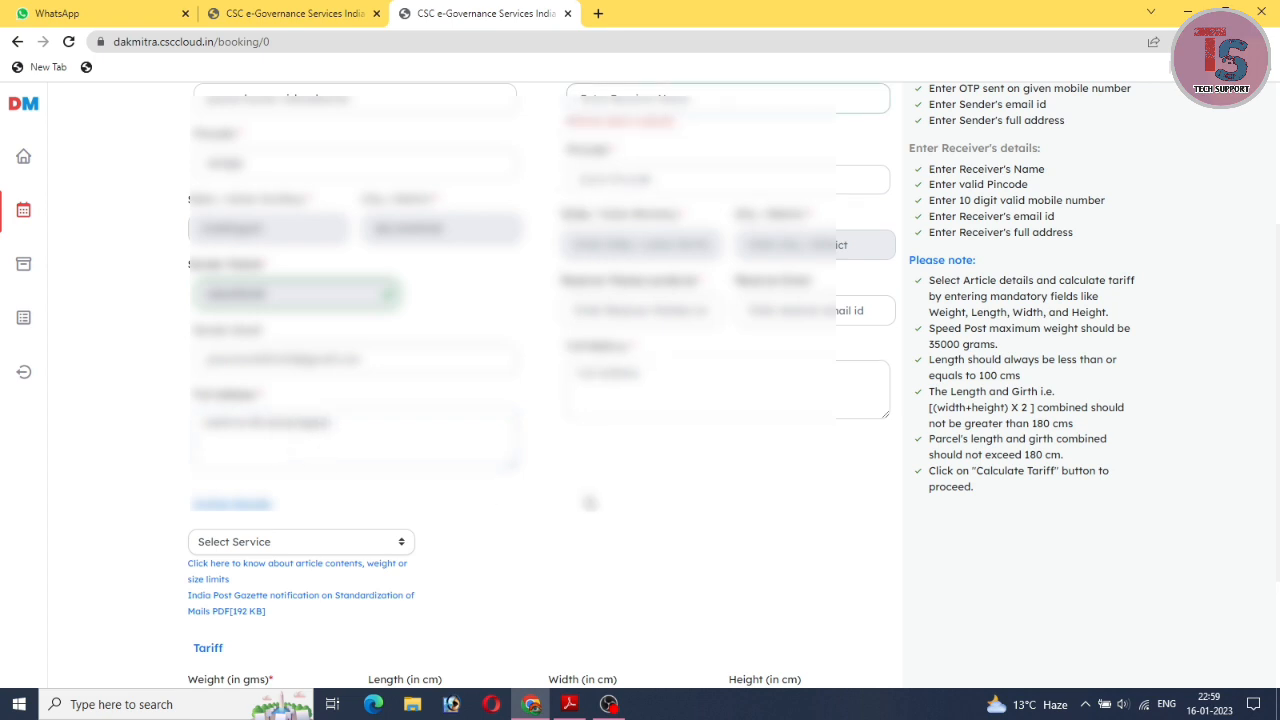
scroll(590, 503, up, 2)
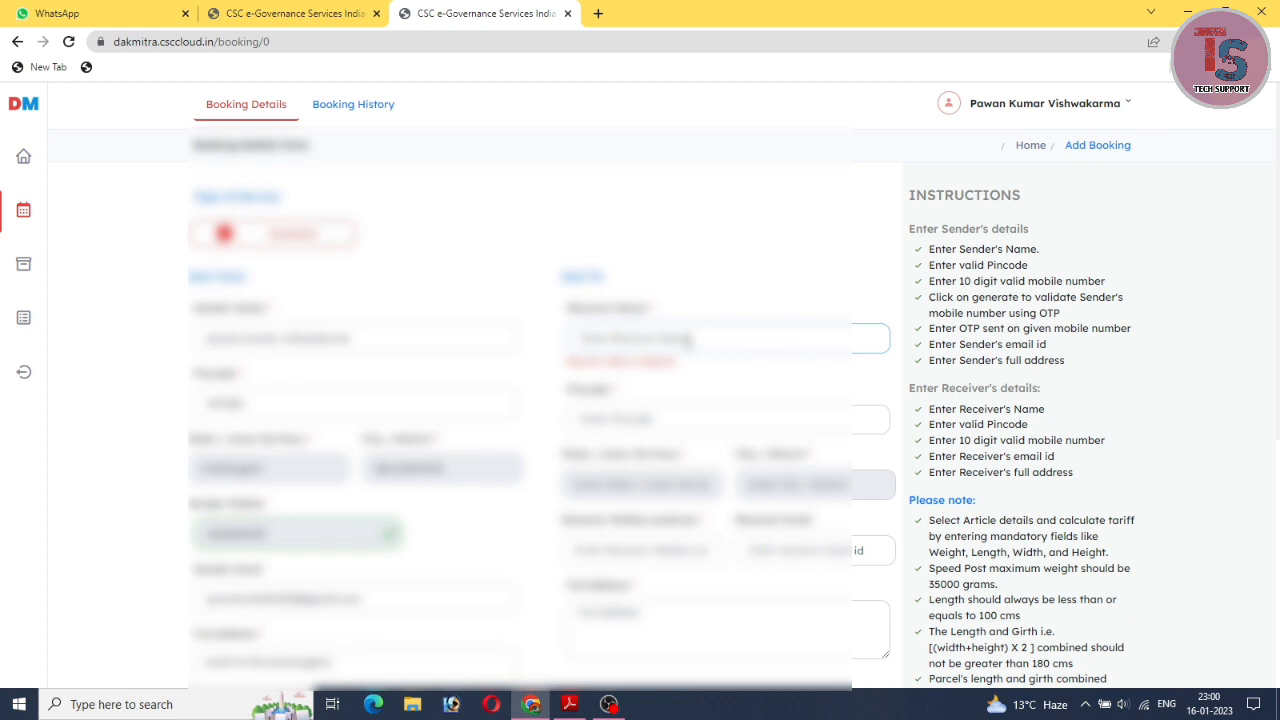
Type the receiver's name, correcting it once, then the receiver's pincode.
text(amit)
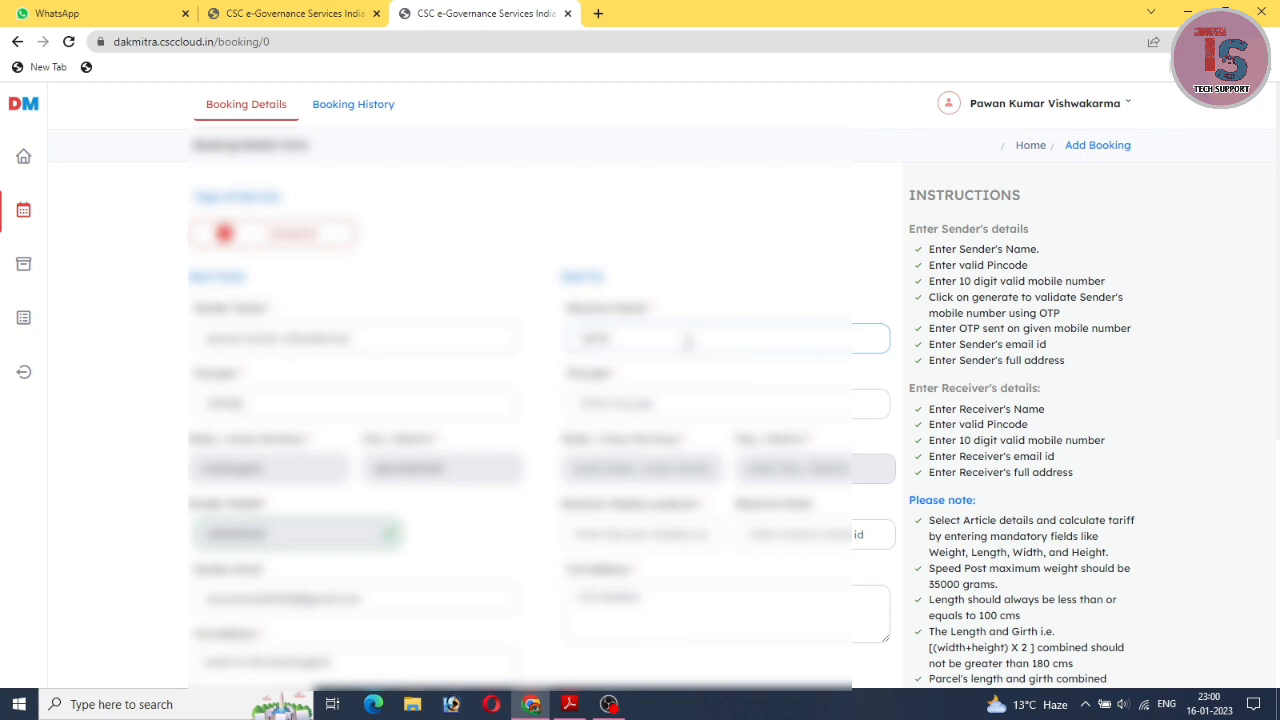
key(BackSpace)
key(BackSpace)
key(BackSpace)
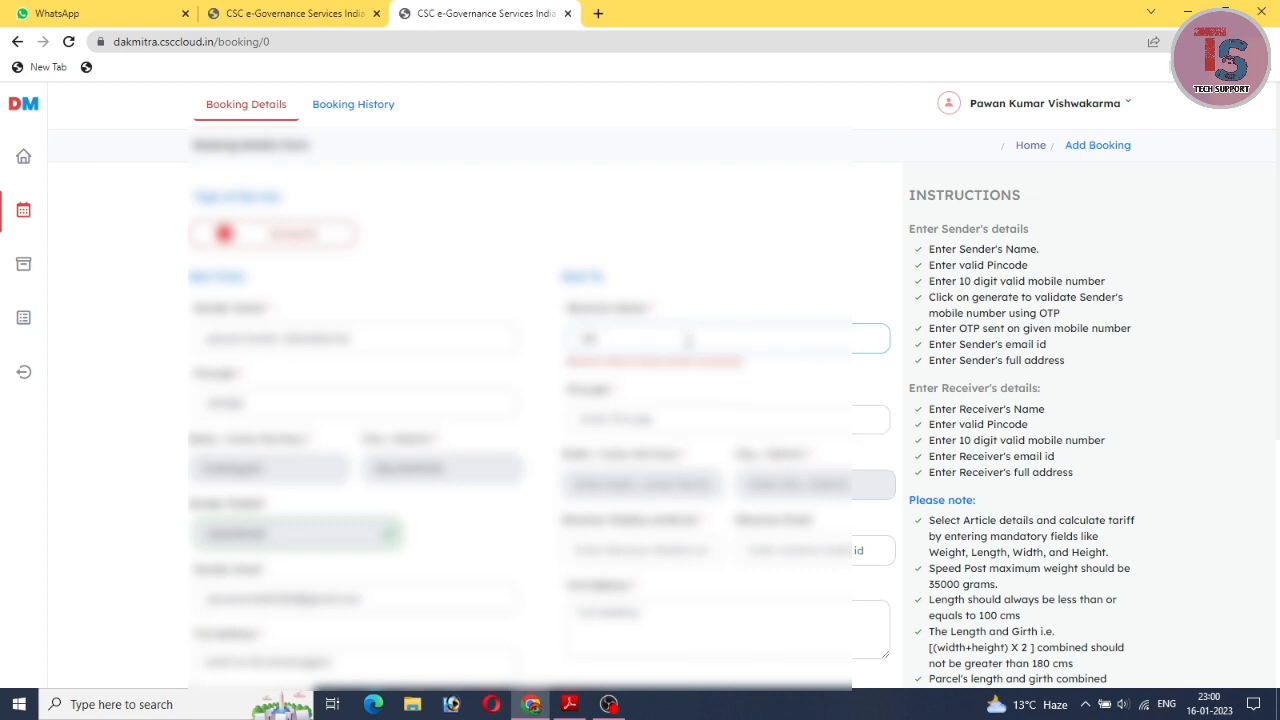
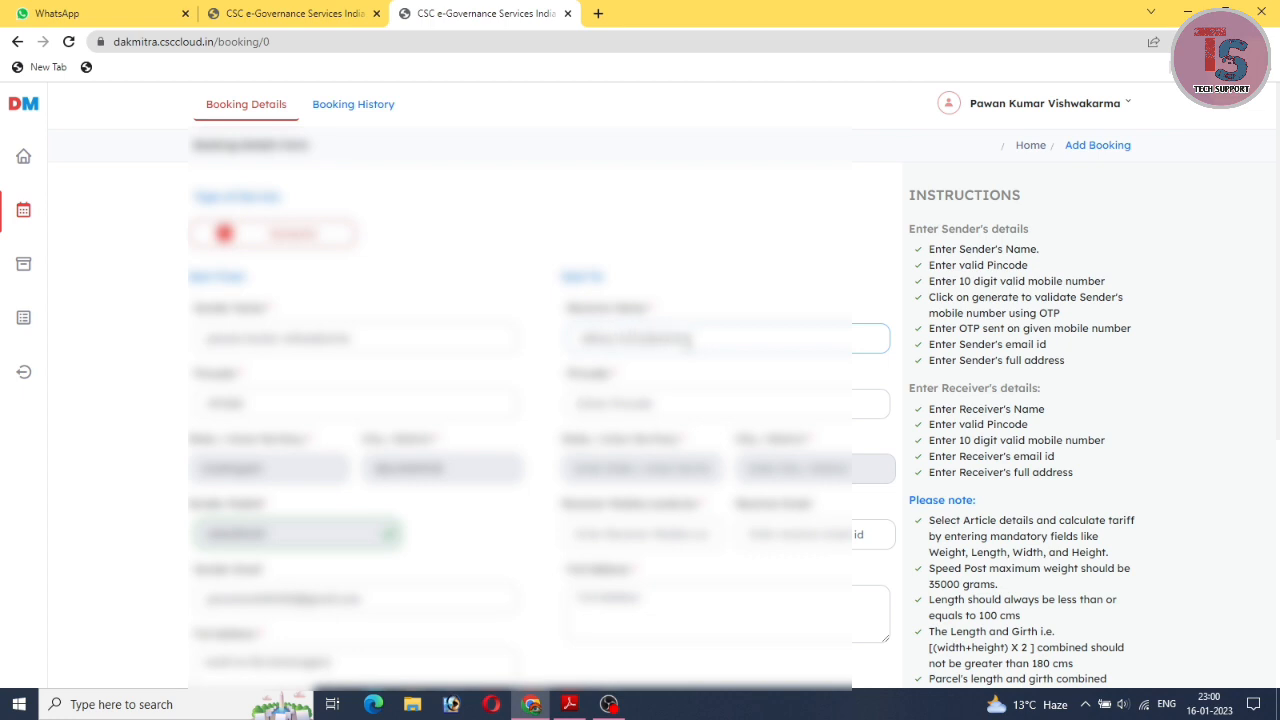
key(Tab)
scroll(720, 370, down, 1)
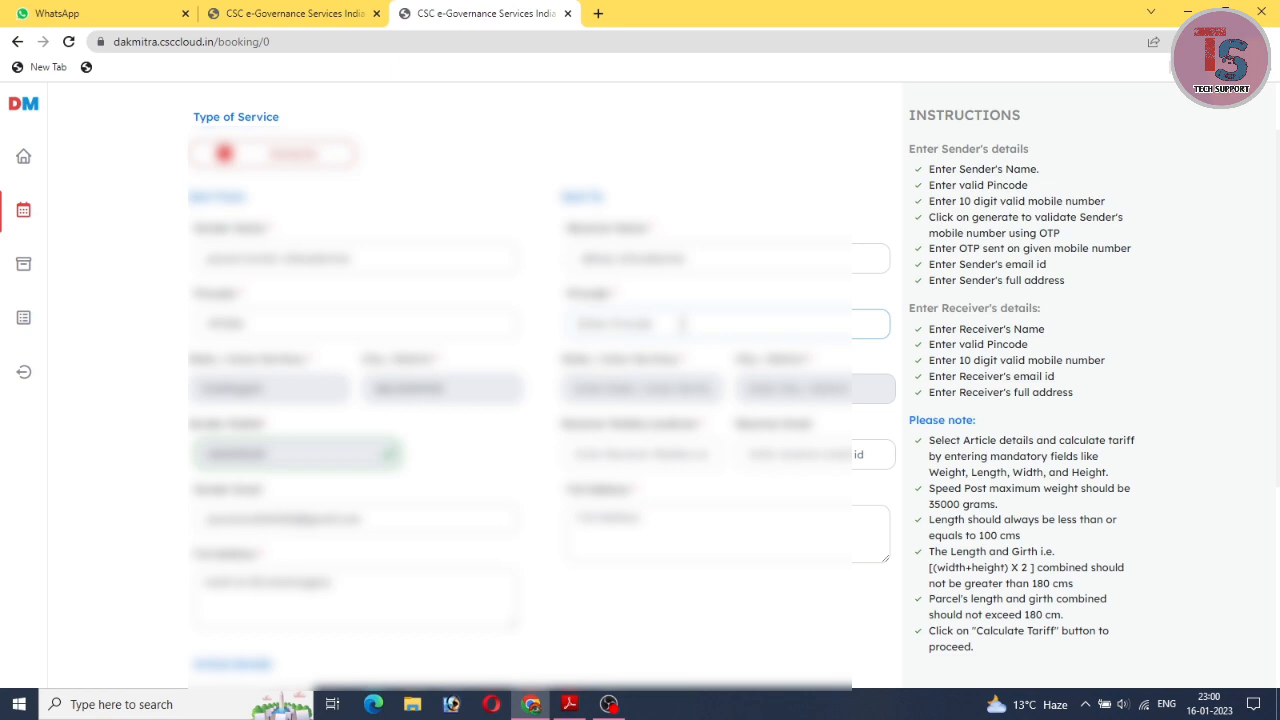
text(491)
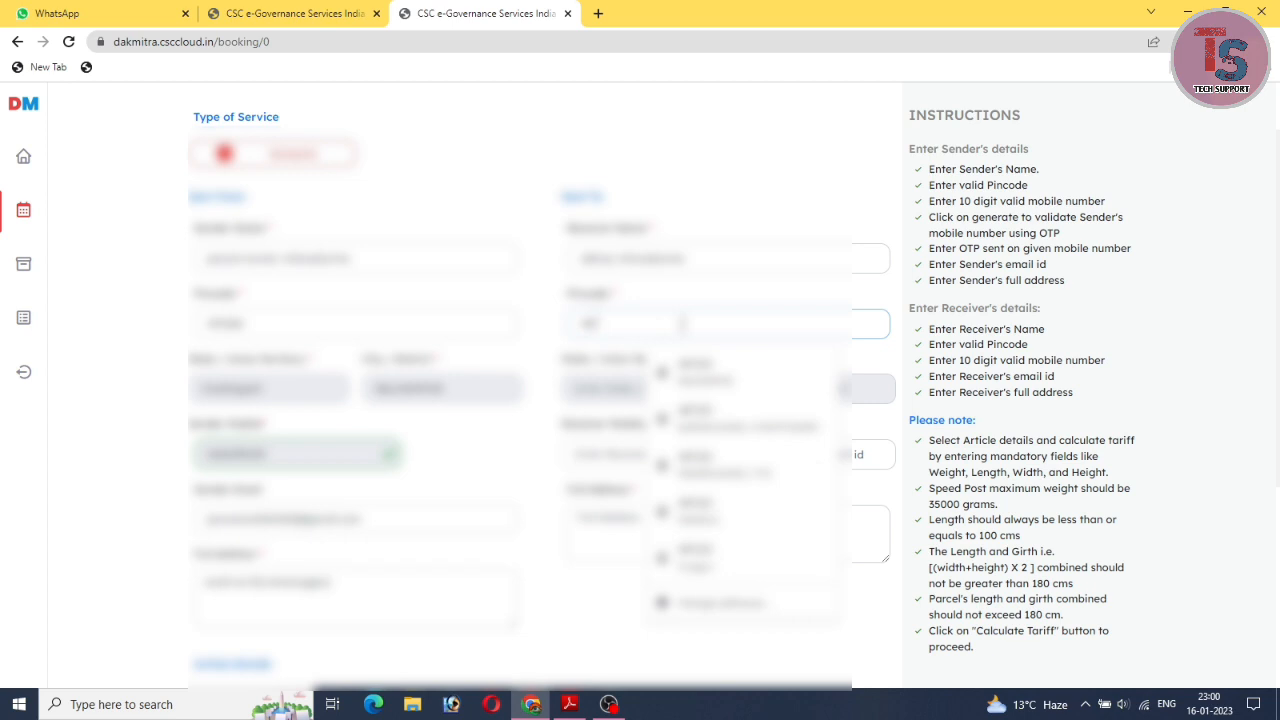
text(220)
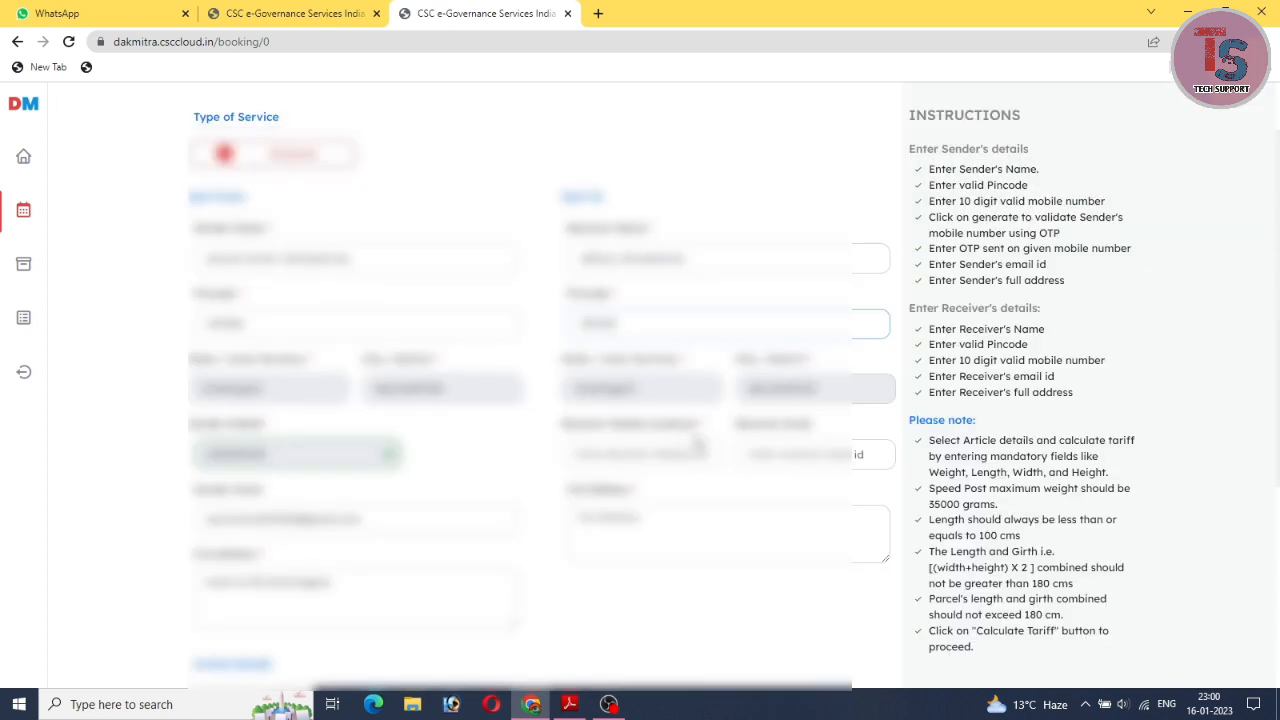
scroll(698, 447, down, 1)
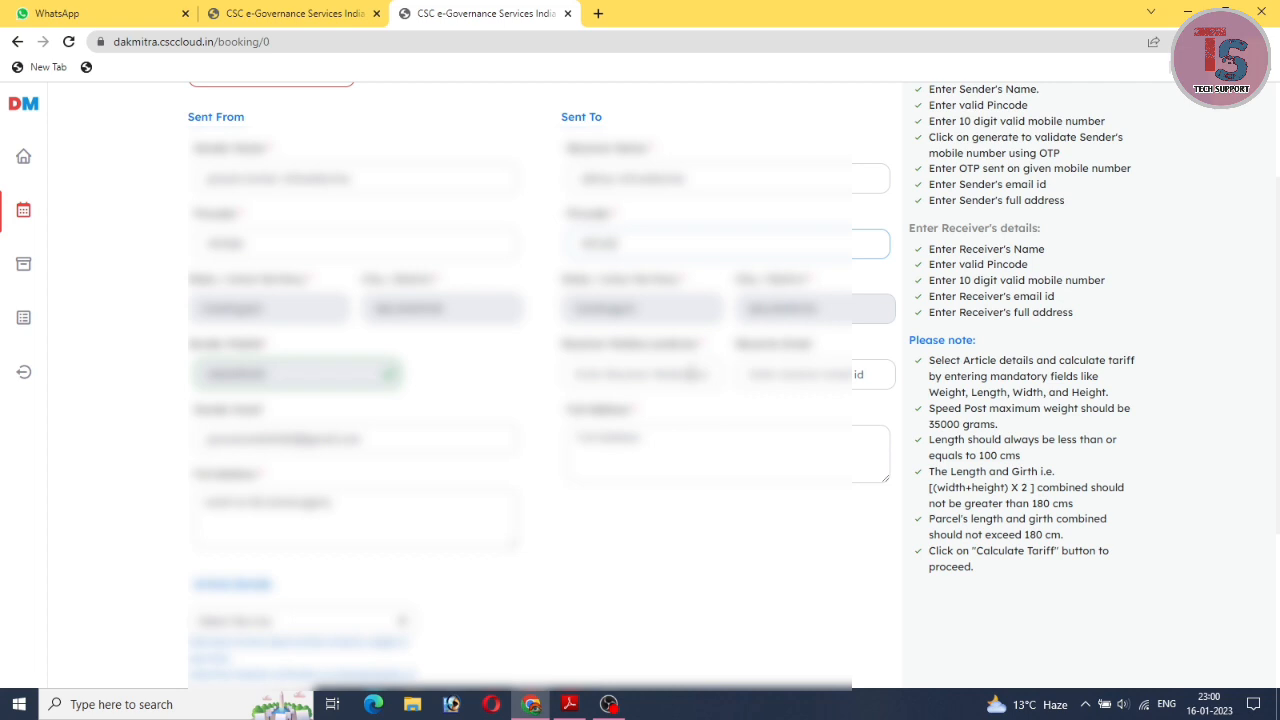
Enter the receiver's mobile number, e-mail address and house address in the receiver section.
key(Tab)
key(Tab)
key(Tab)
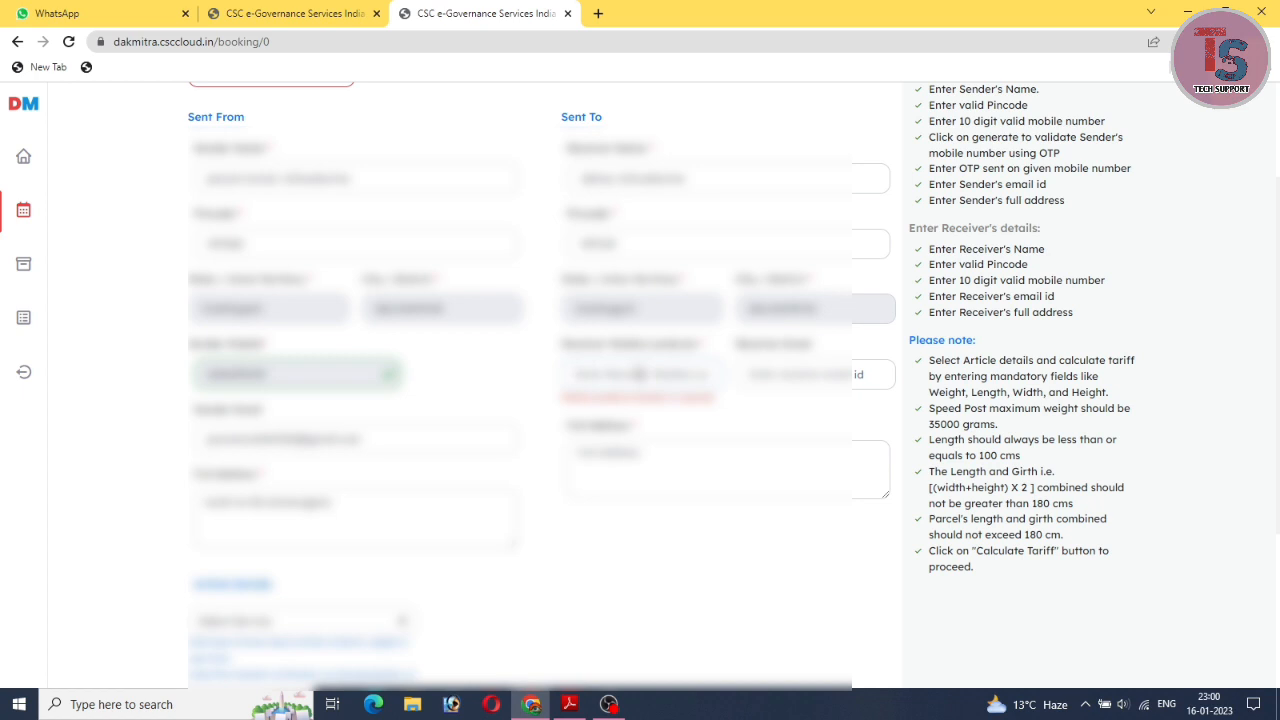
text(999999)
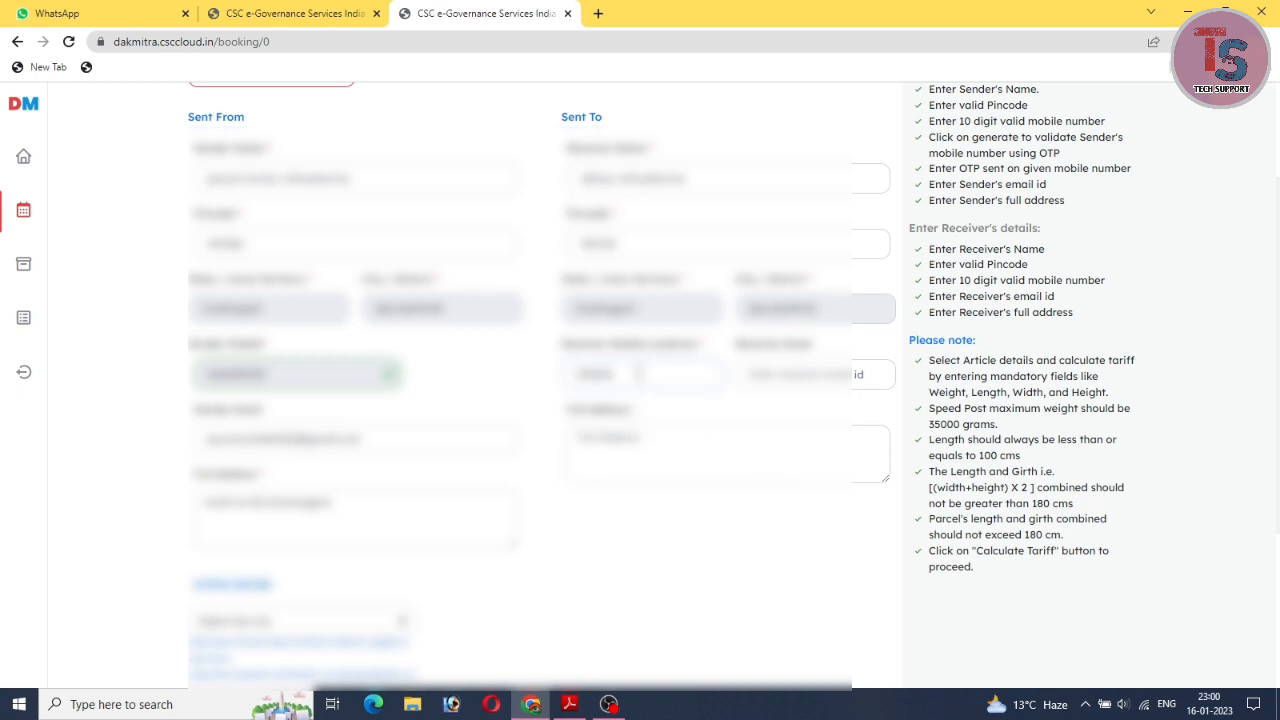
text(9999)
click(818, 374)
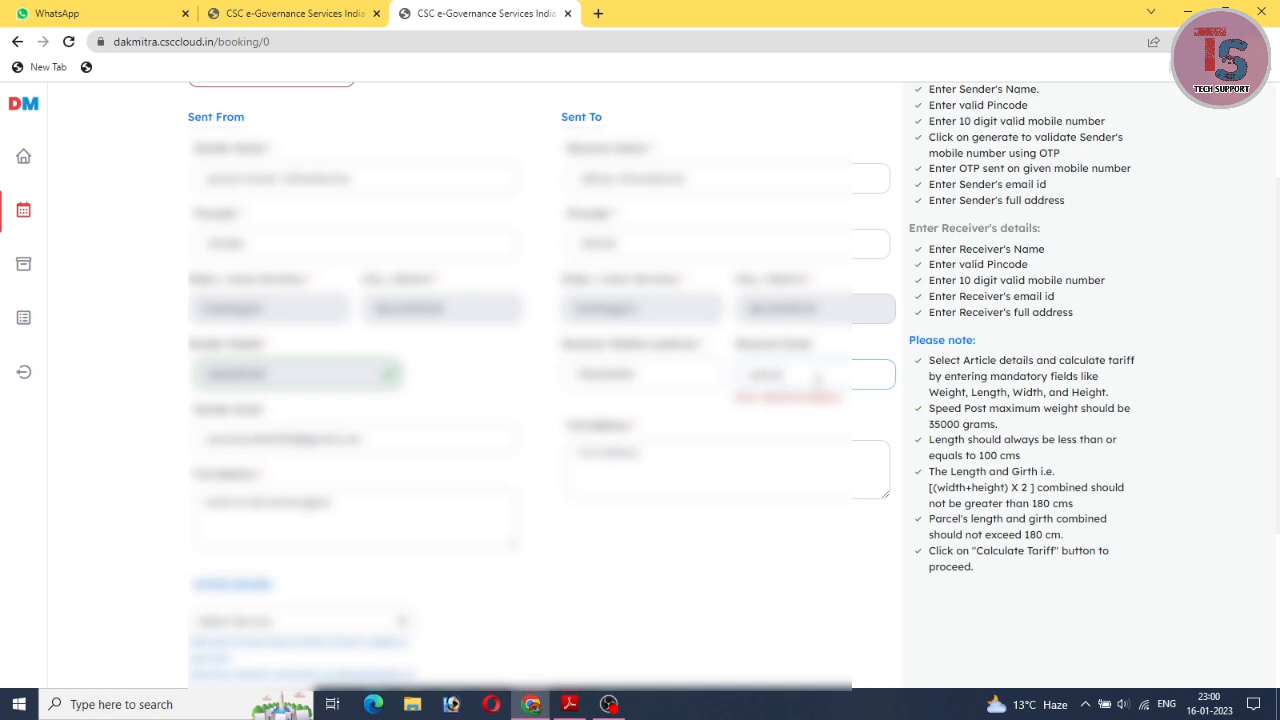
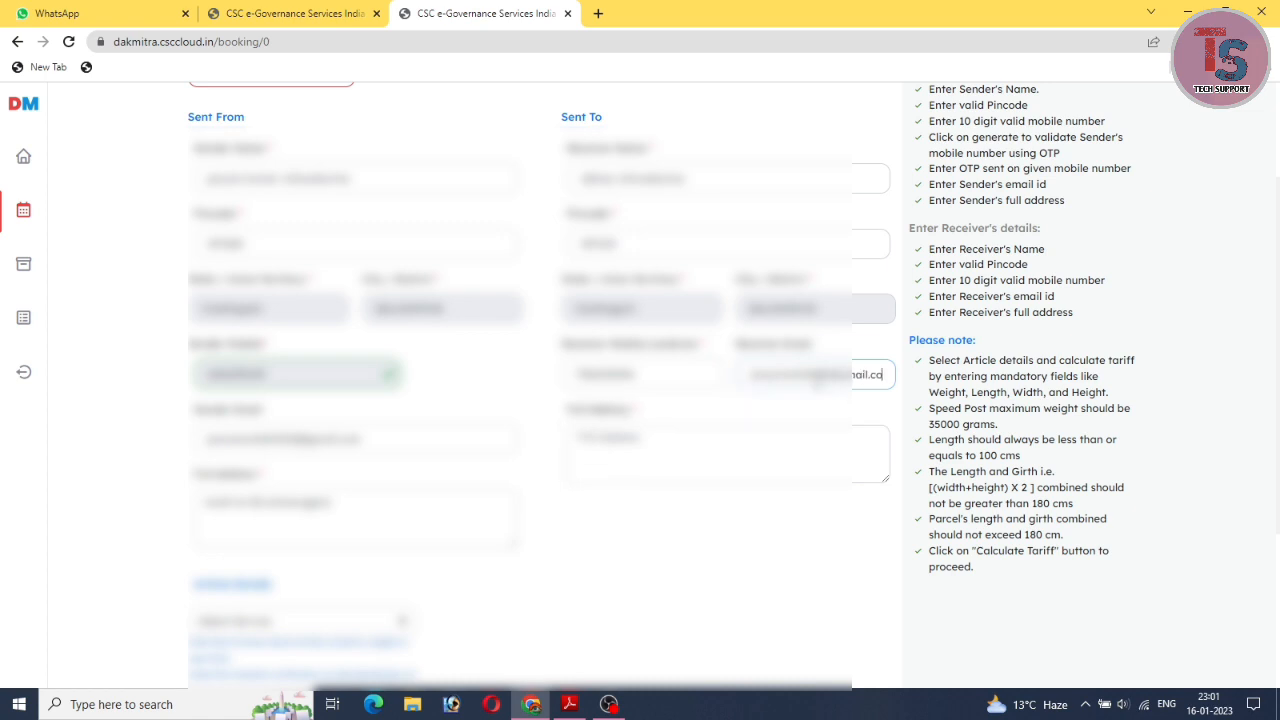
key(Tab)
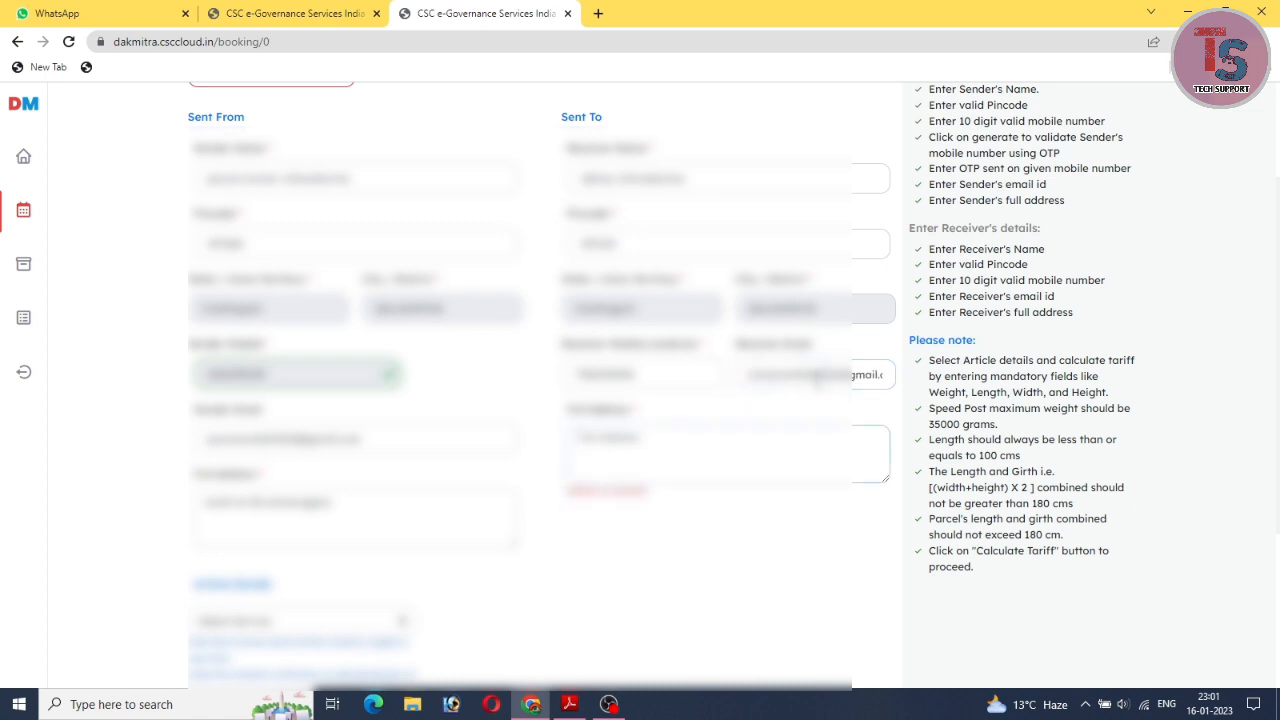
text(h no)
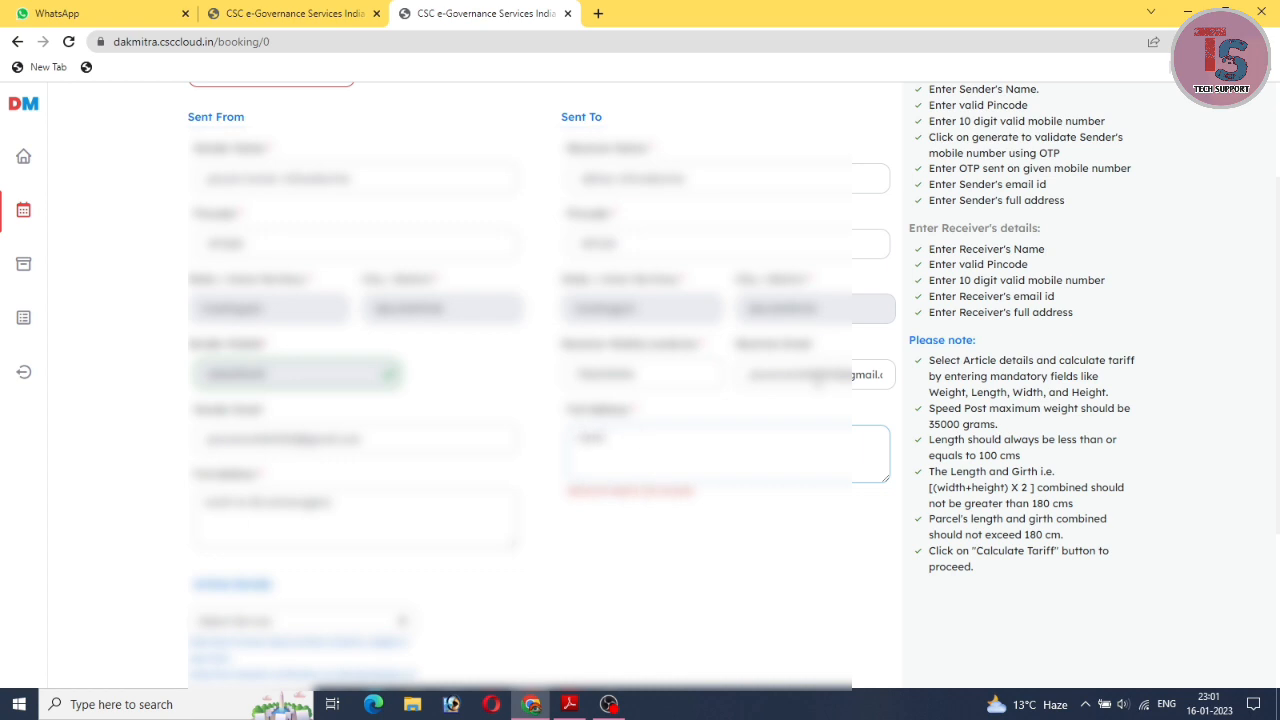
text( 123 ab)
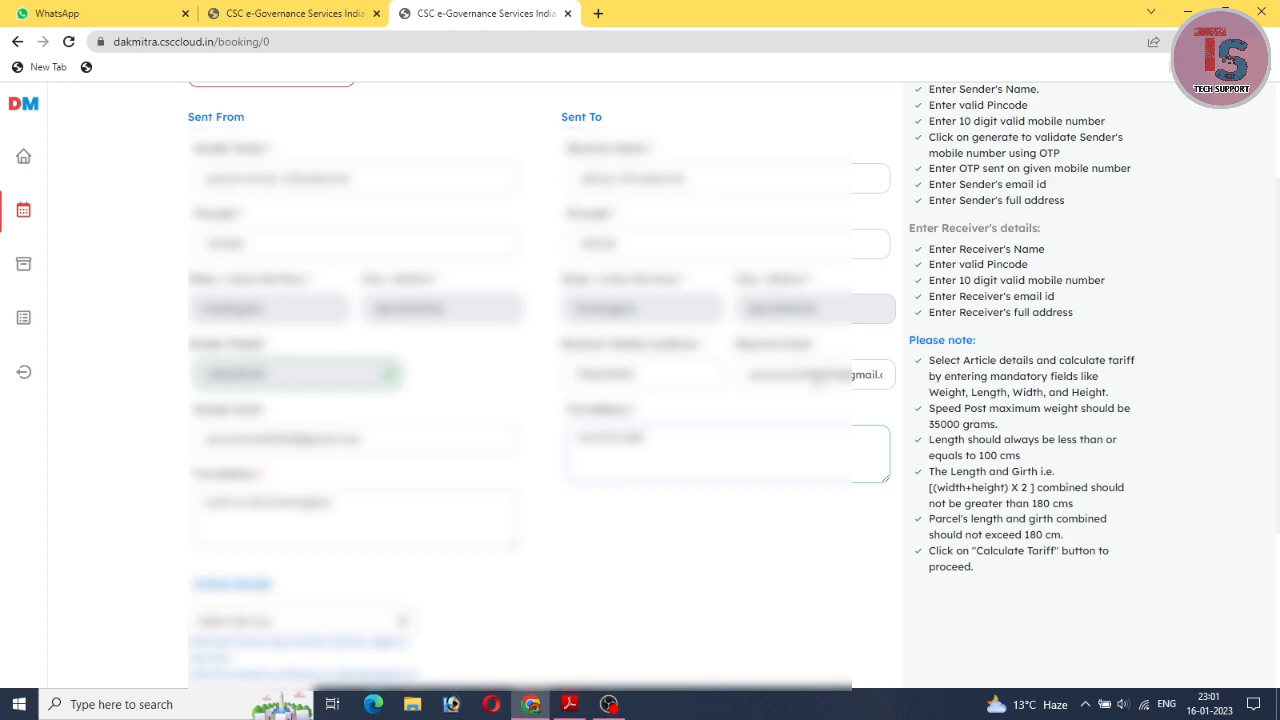
text(c col)
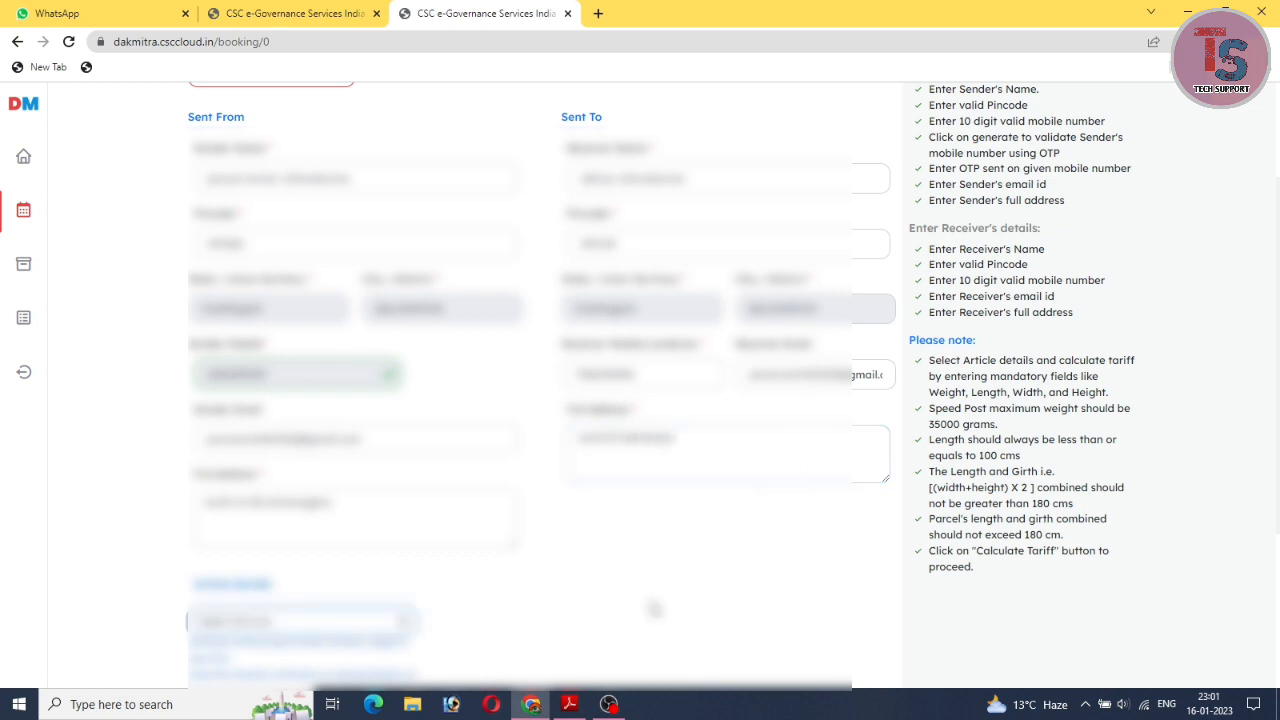
Pick the parcel's service in Article Details and place the cursor in the Weight (in gms) field.
scroll(654, 608, down, 2)
scroll(654, 608, down, 2)
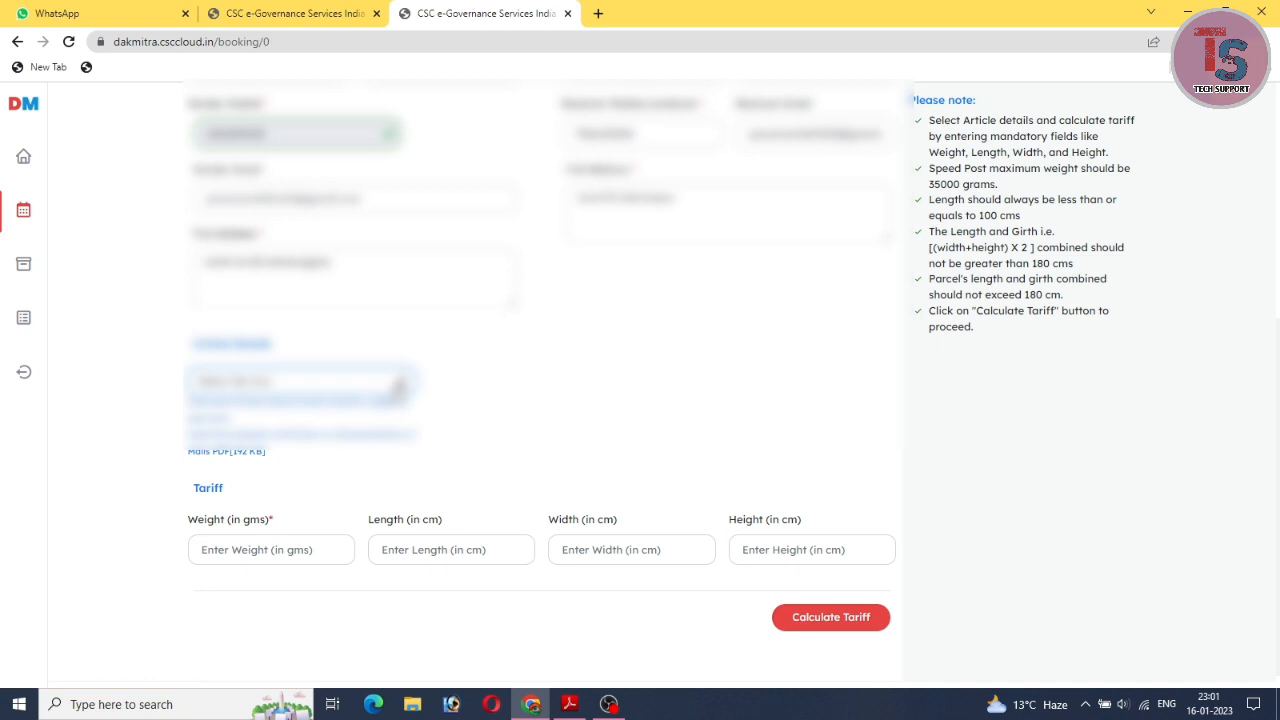
click(399, 388)
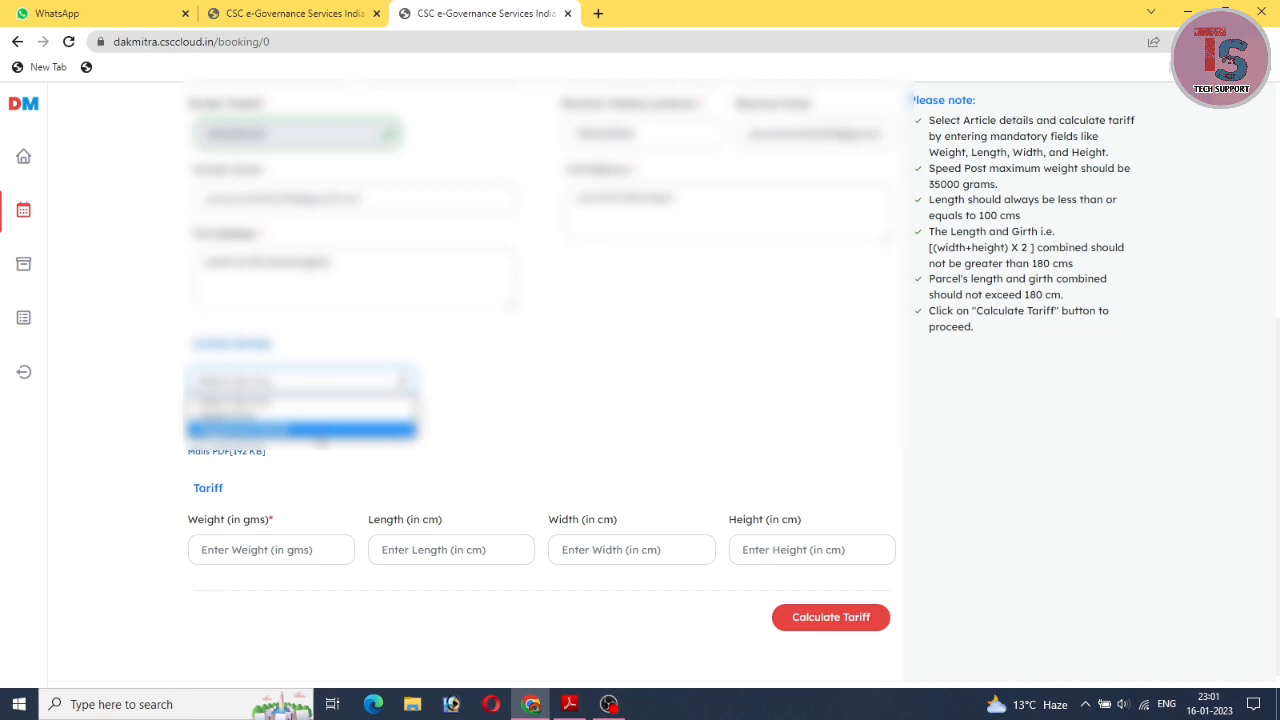
click(300, 415)
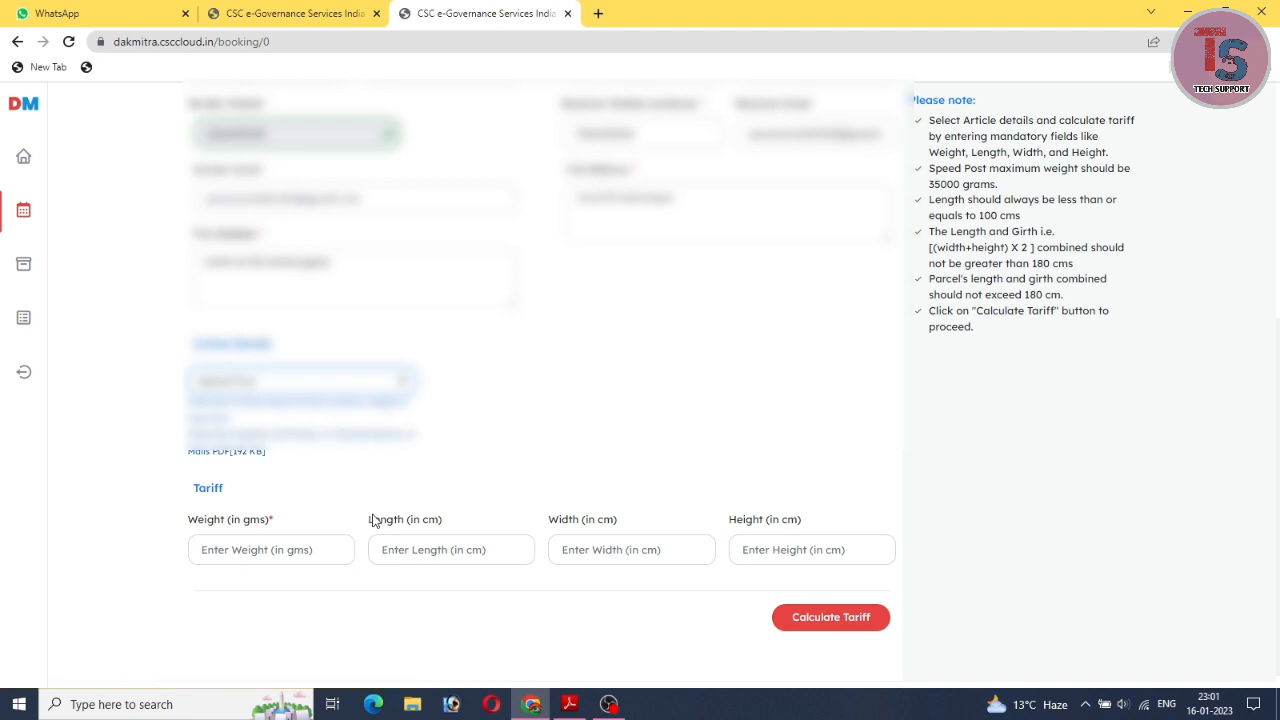
scroll(377, 471, down, 1)
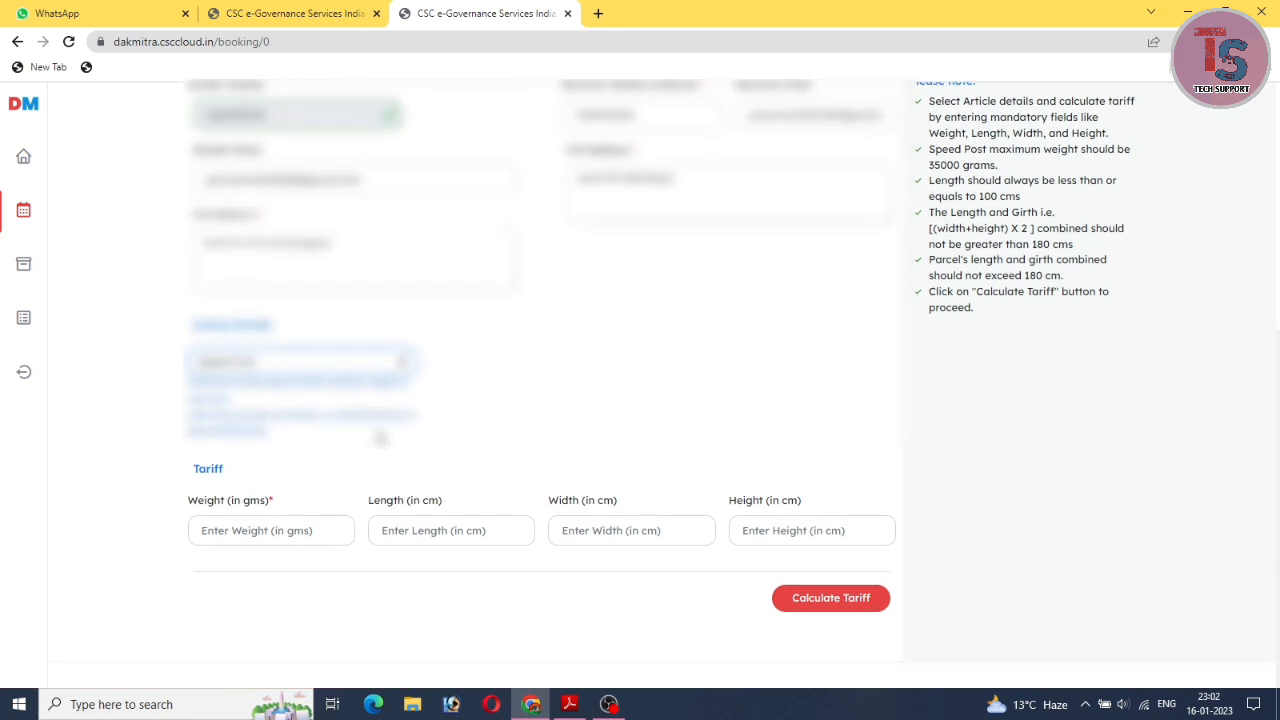
click(284, 541)
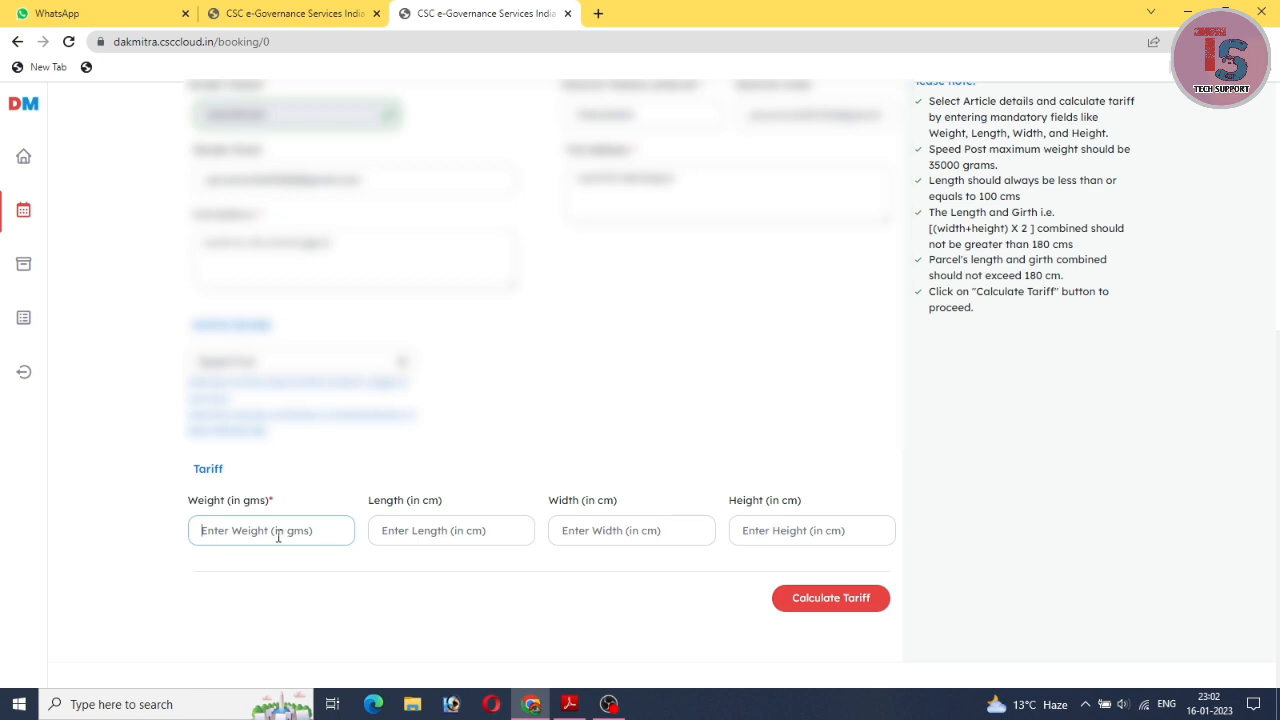
Switch Article Details to Registered Parcel and visit its Weight, Length, Width and Height fields.
click(372, 362)
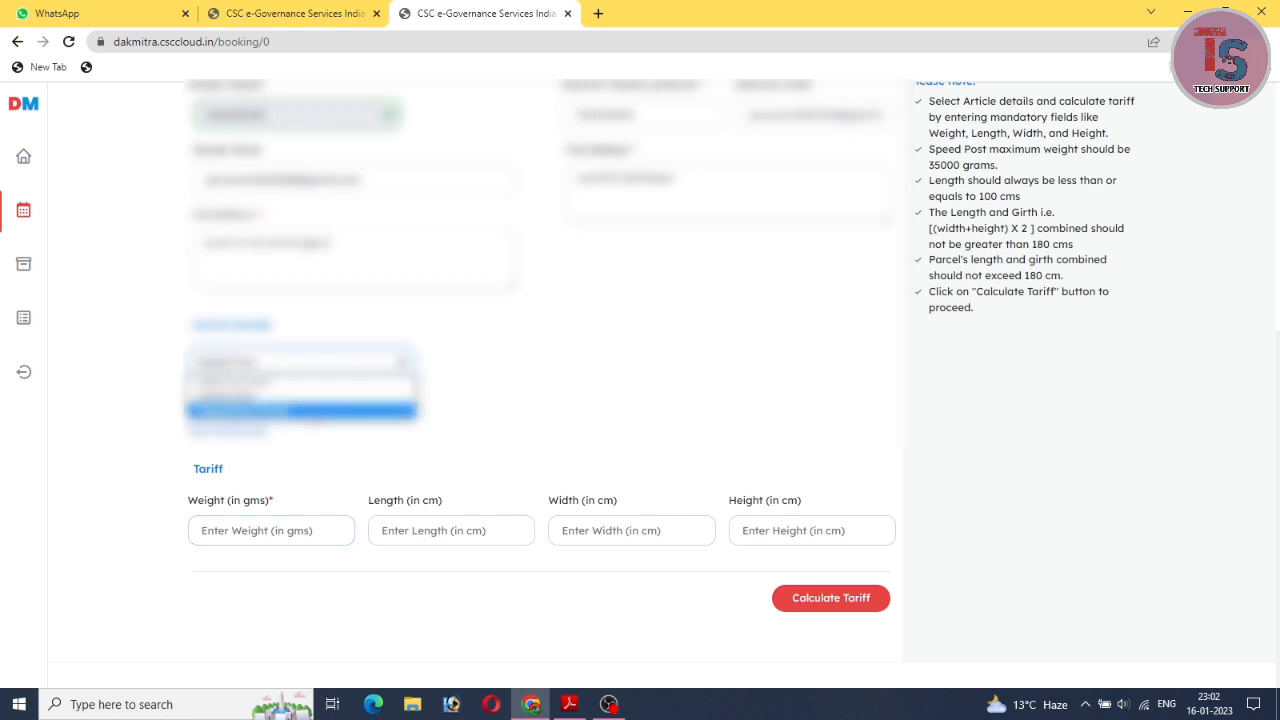
click(312, 412)
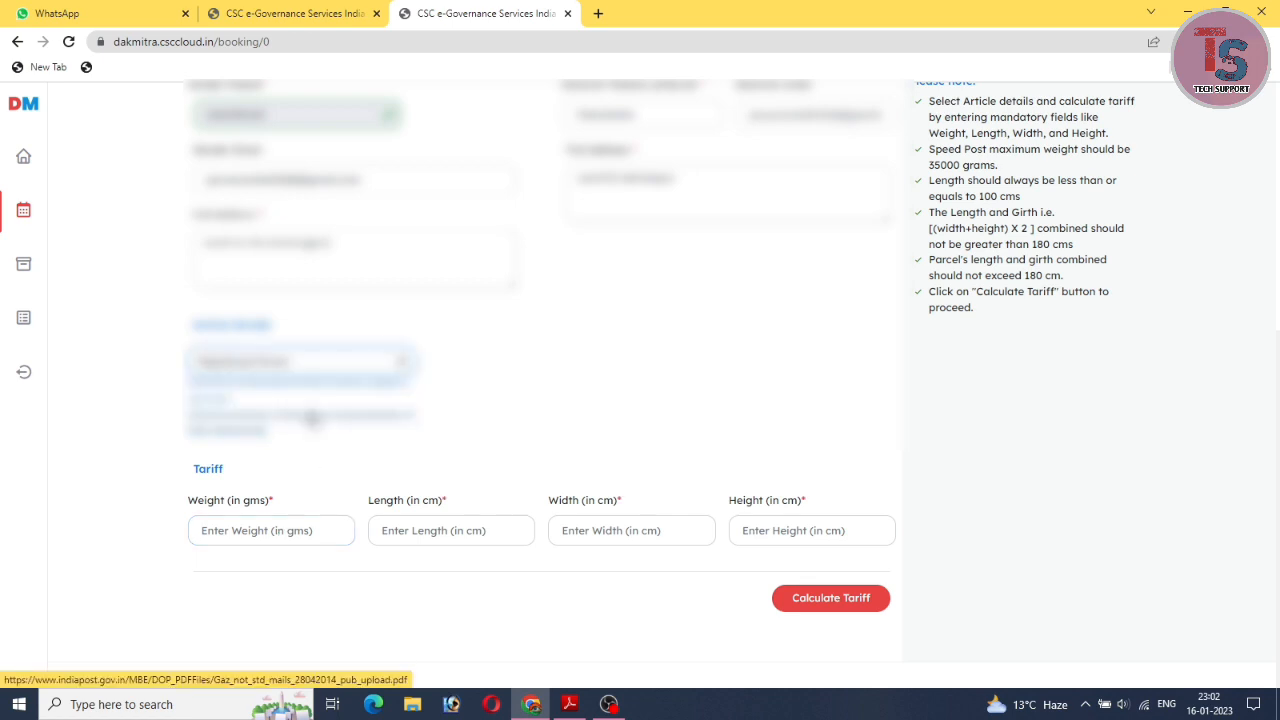
click(281, 533)
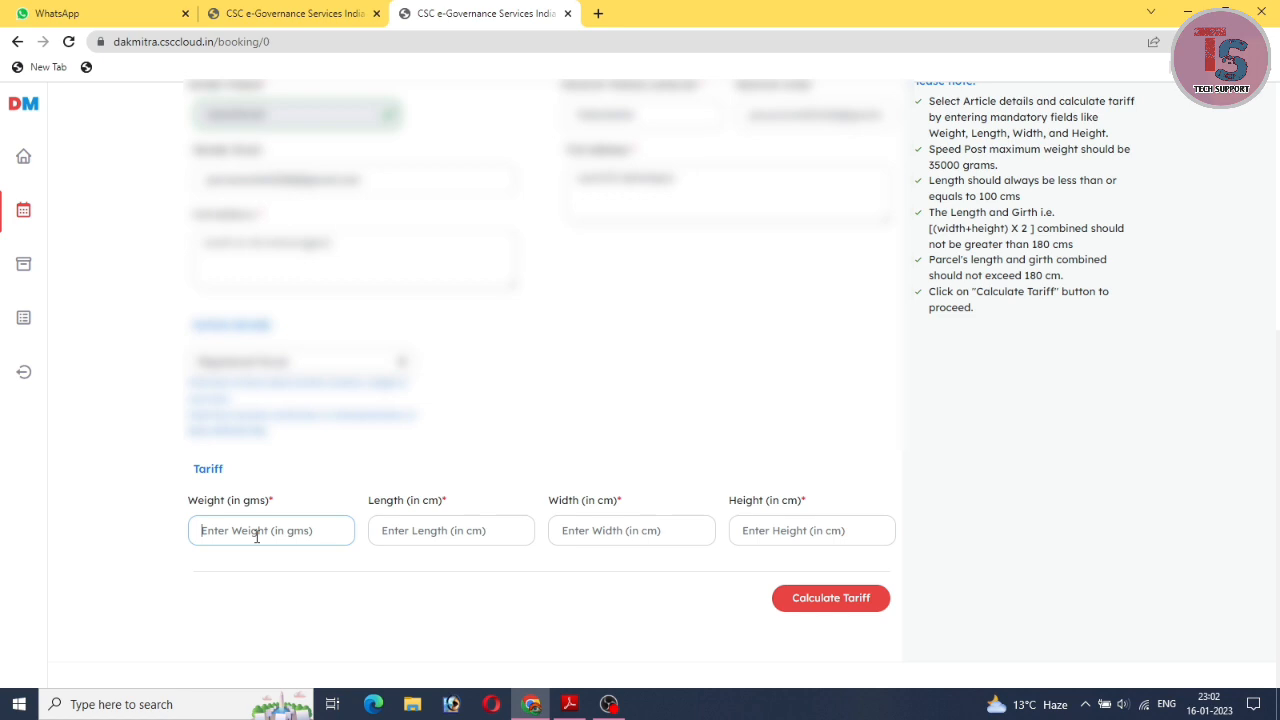
click(450, 530)
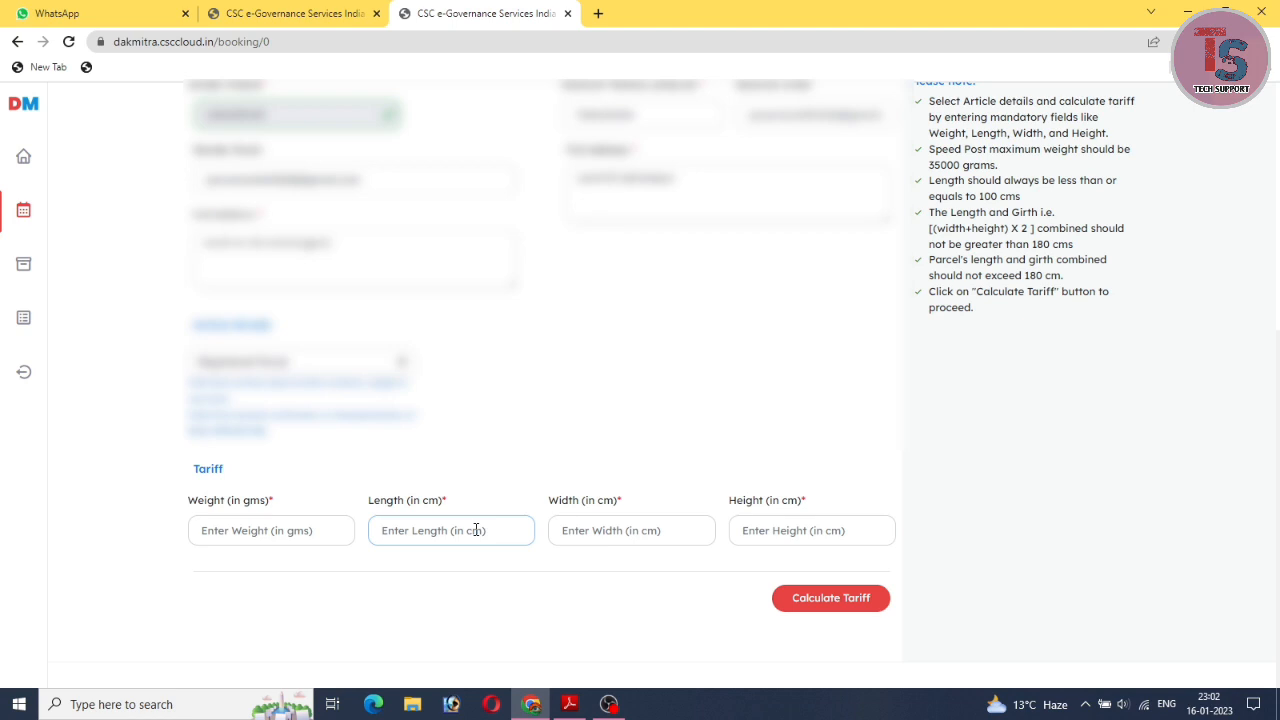
click(639, 540)
click(801, 537)
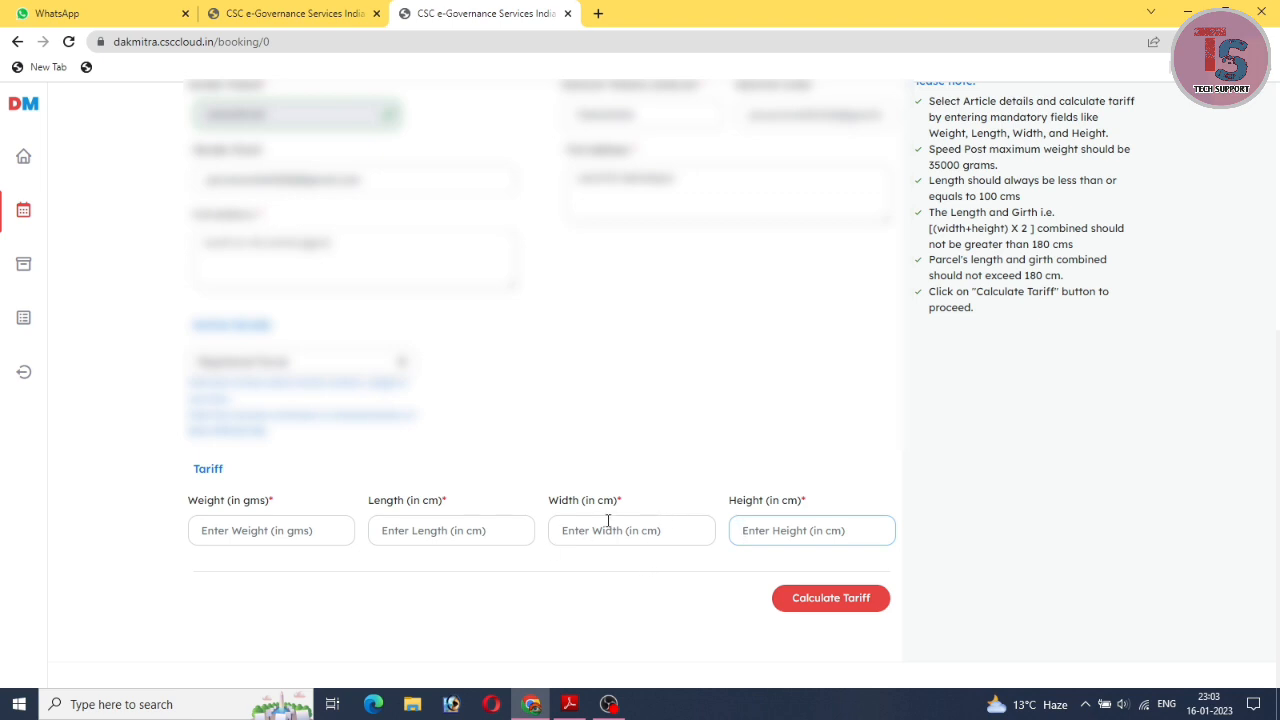
Switch the article service back to Speed Post and enter a weight of 100.
click(388, 358)
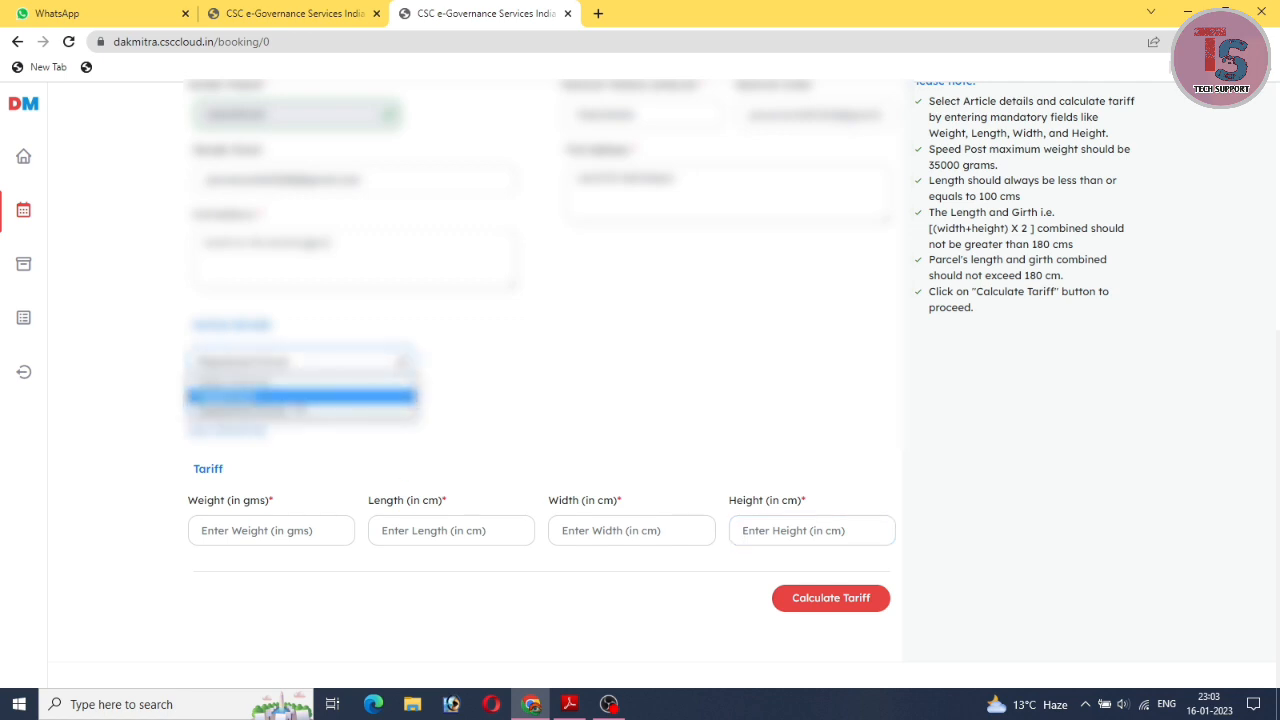
click(300, 396)
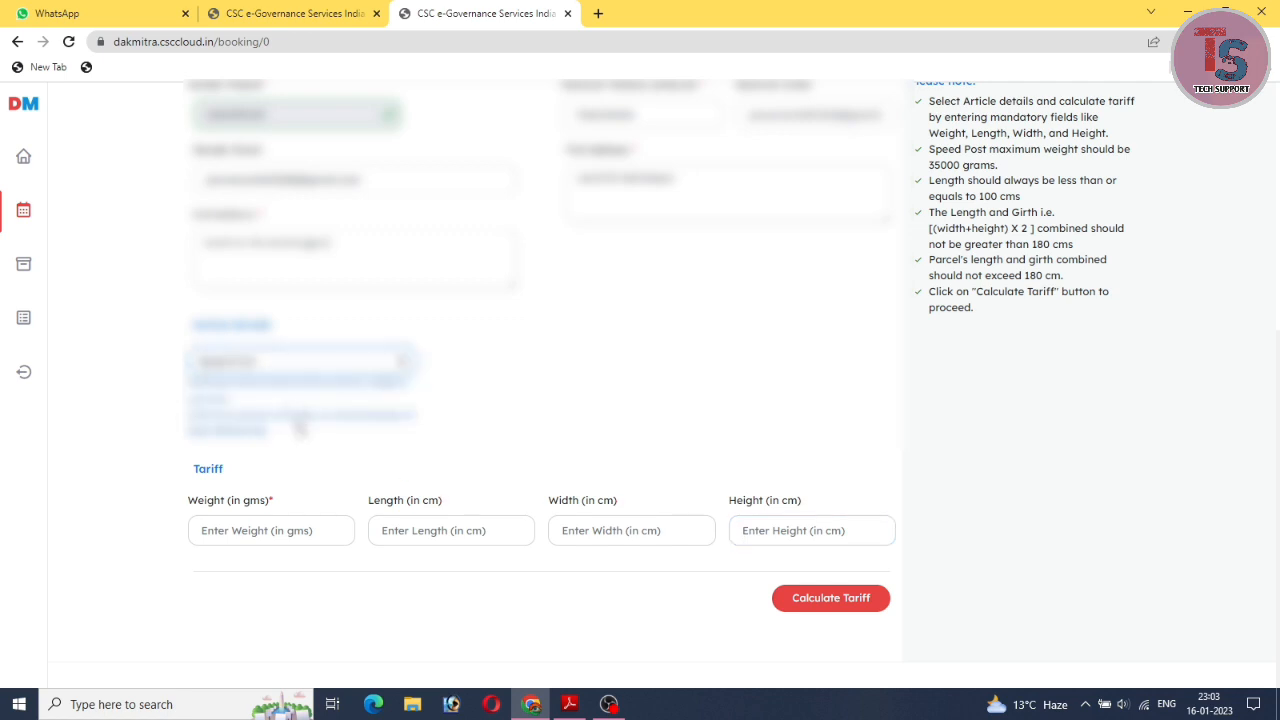
click(267, 540)
text(10)
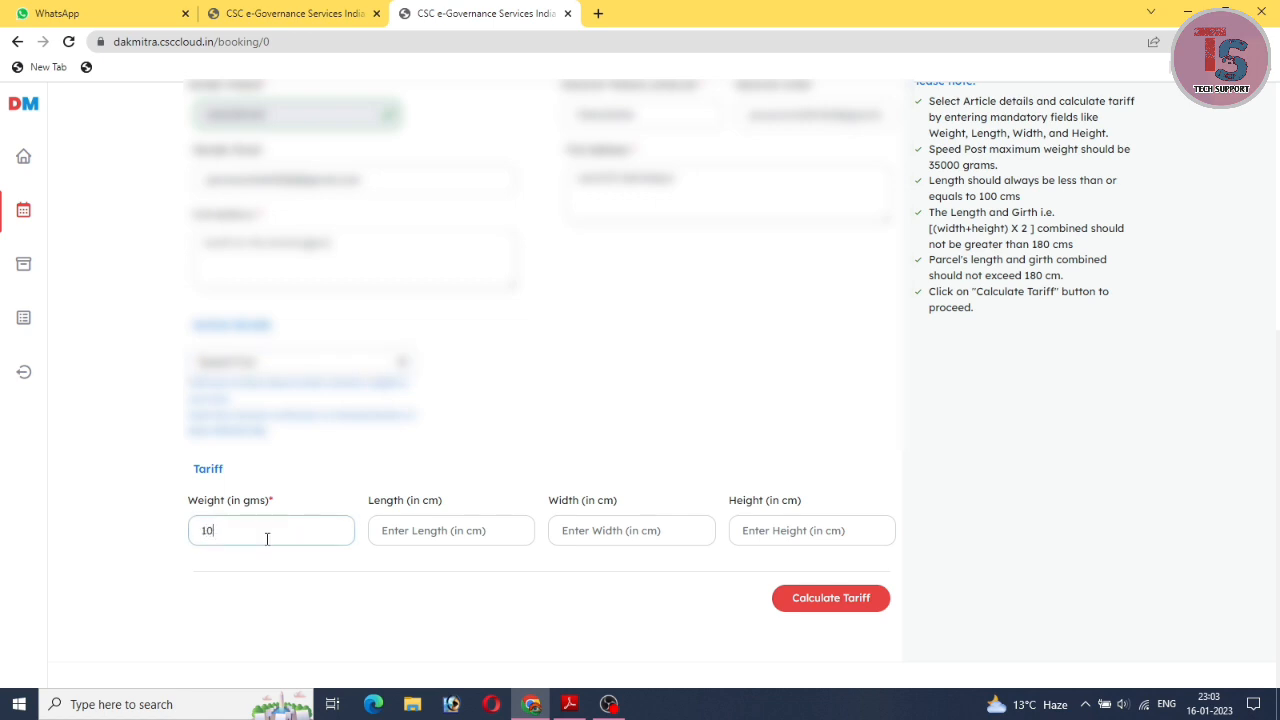
text(0)
Run Calculate Tariff and check the table: ₹35 base, ₹6 GST, ₹41 total.
click(856, 605)
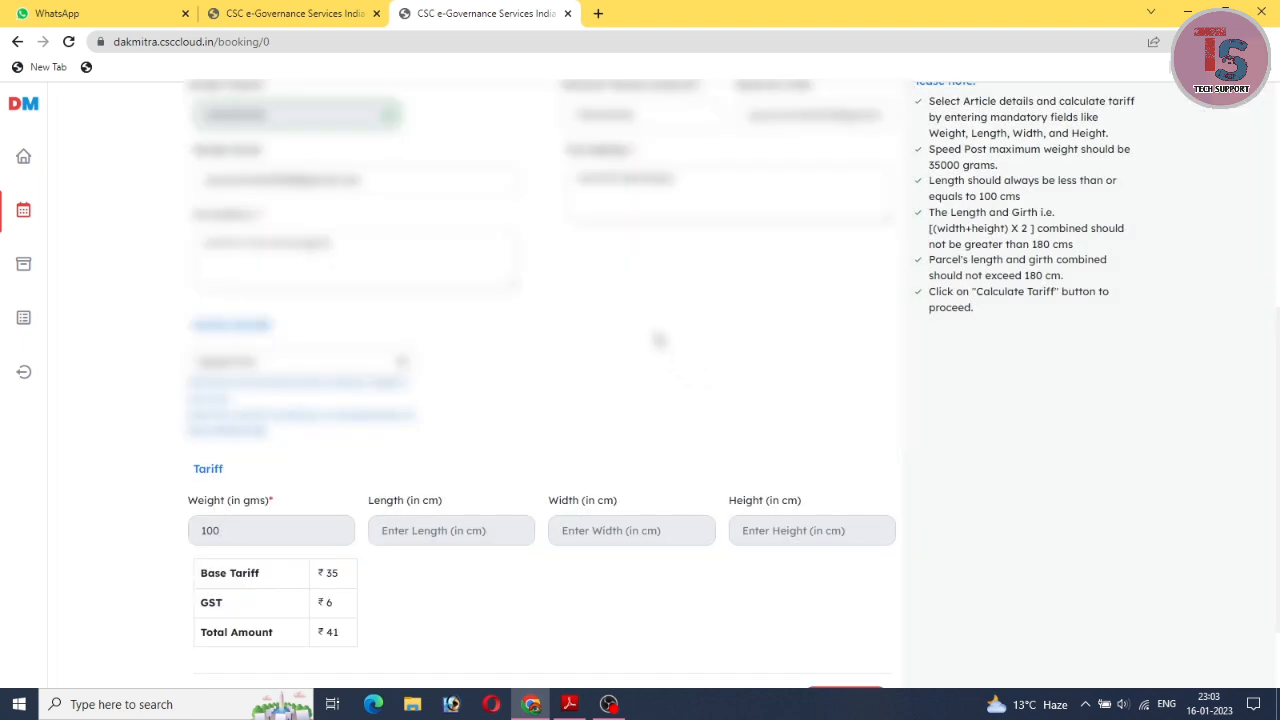
scroll(484, 624, down, 2)
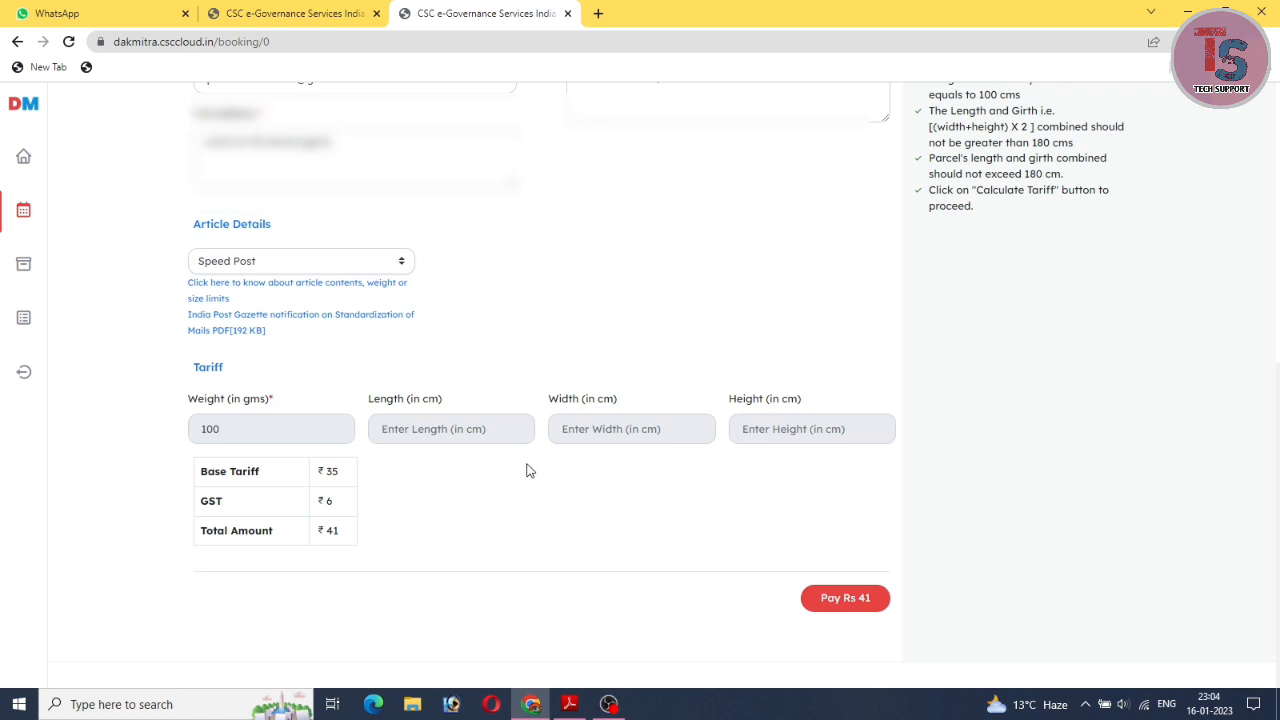
scroll(650, 350, up, 1)
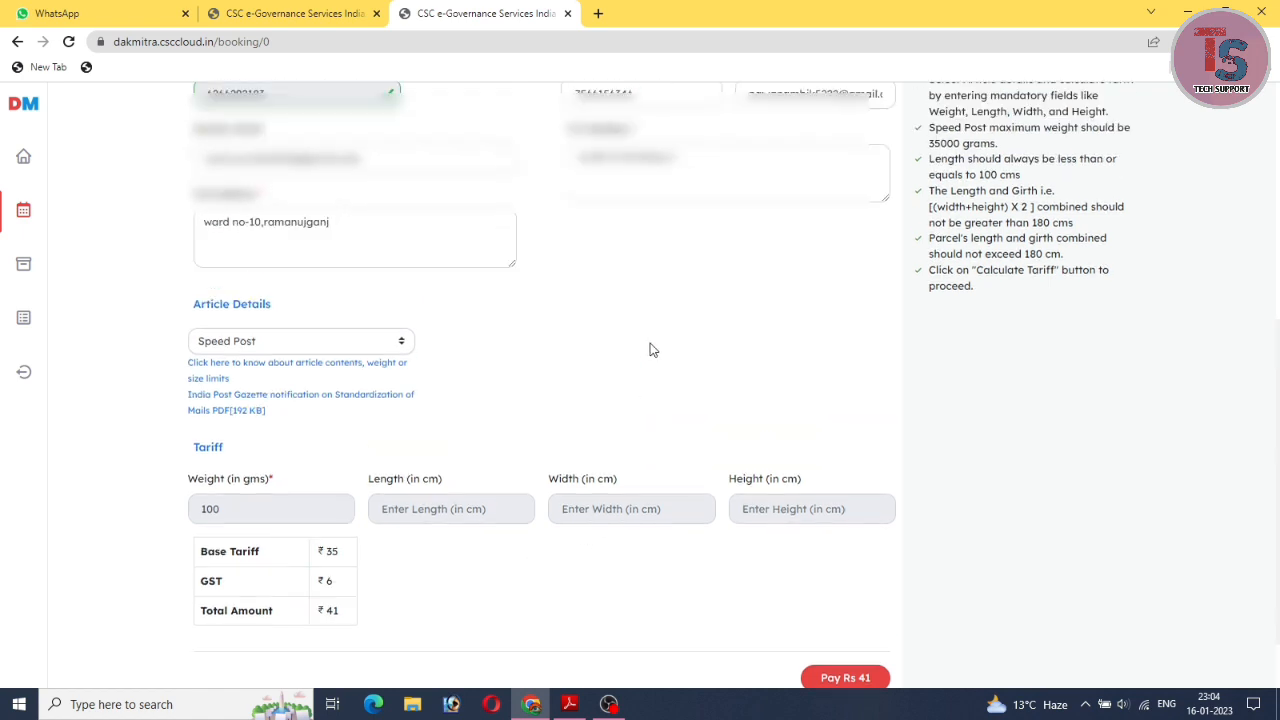
click(367, 344)
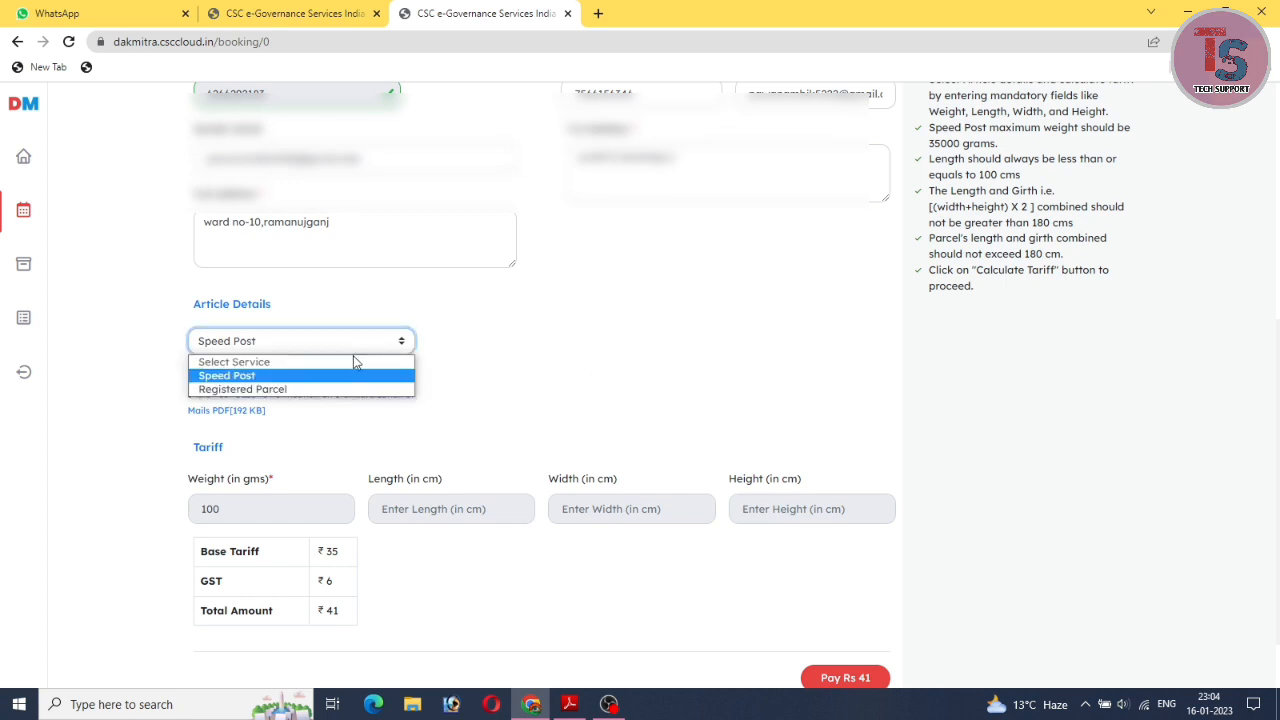
click(284, 392)
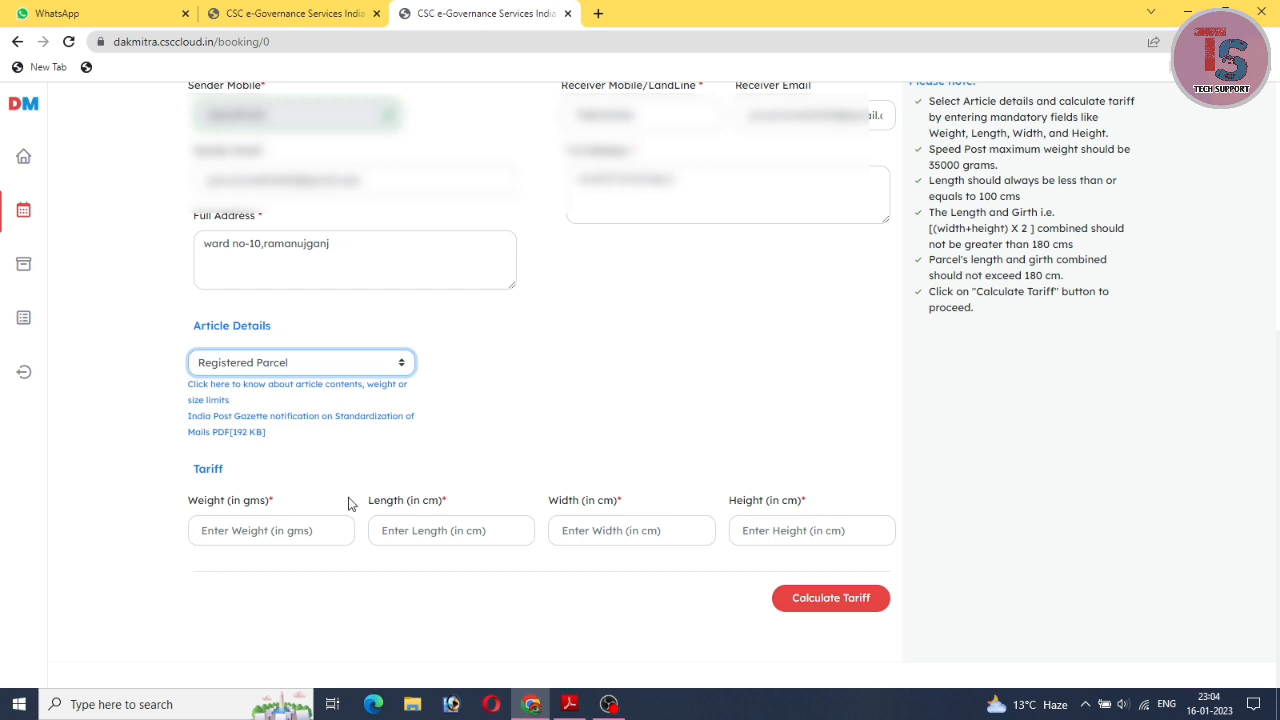
click(305, 532)
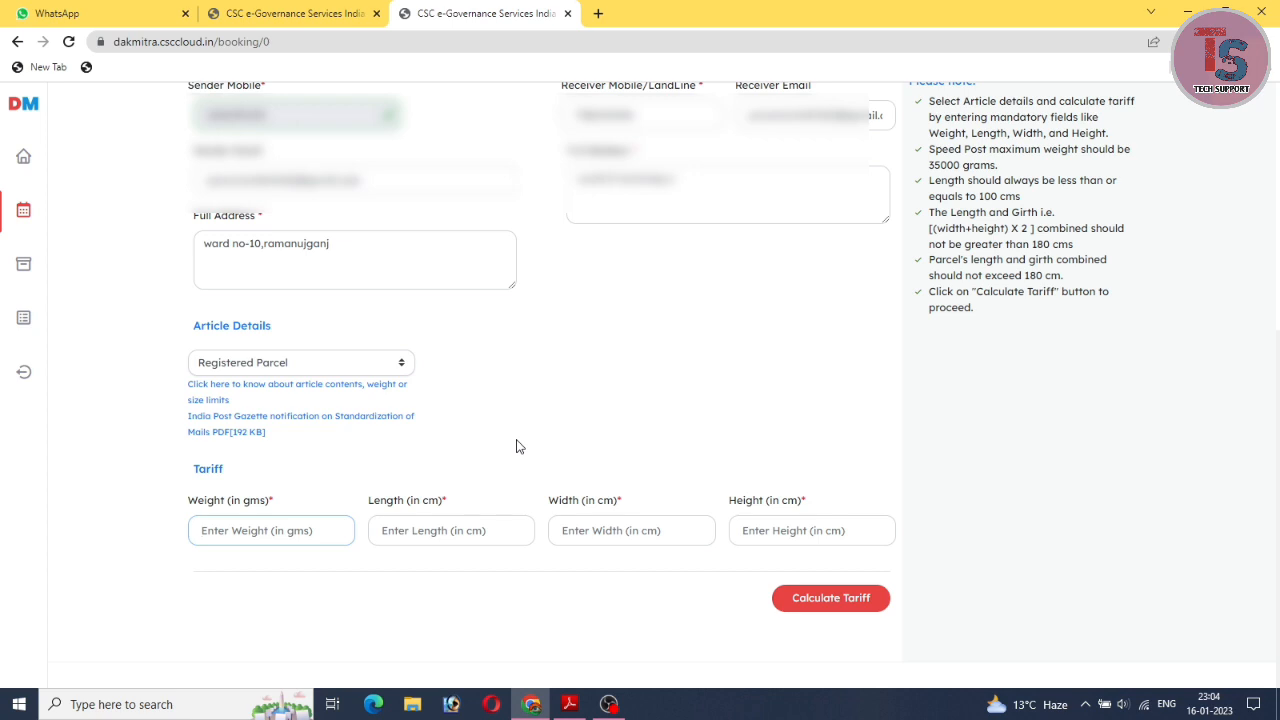
text(100)
click(454, 531)
text(10)
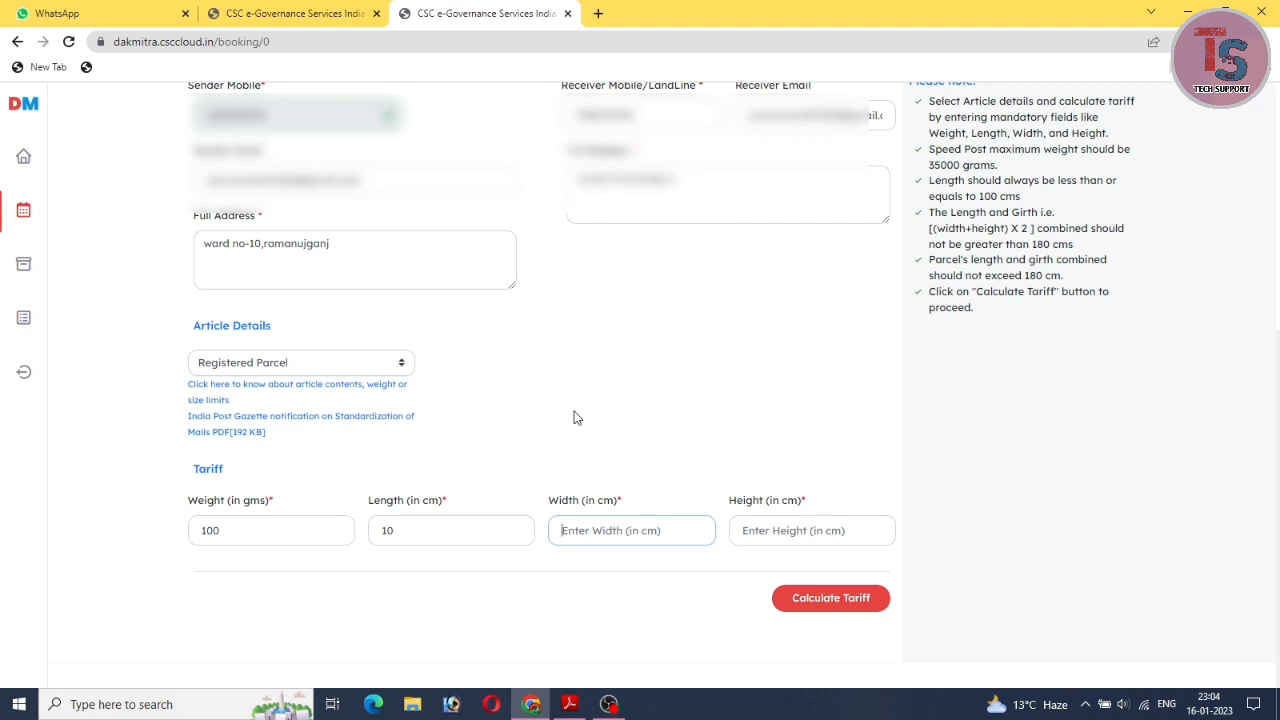
text(6)
key(Tab)
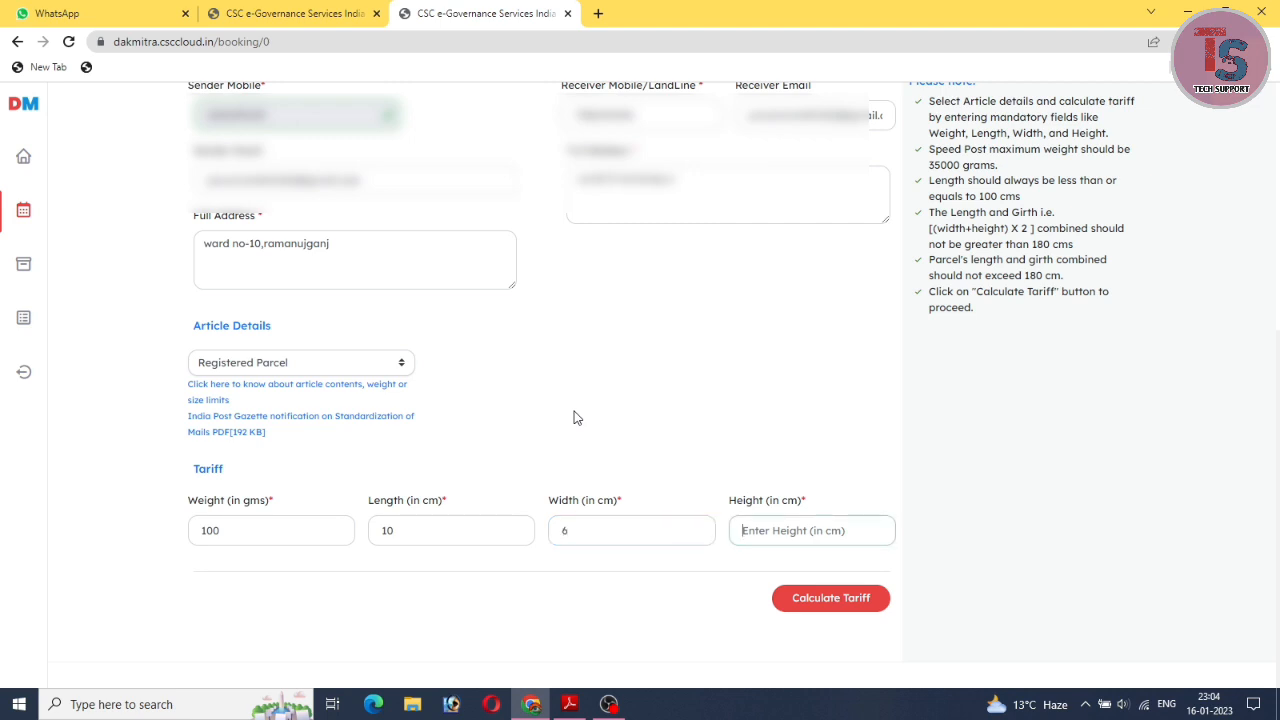
text(5)
click(829, 612)
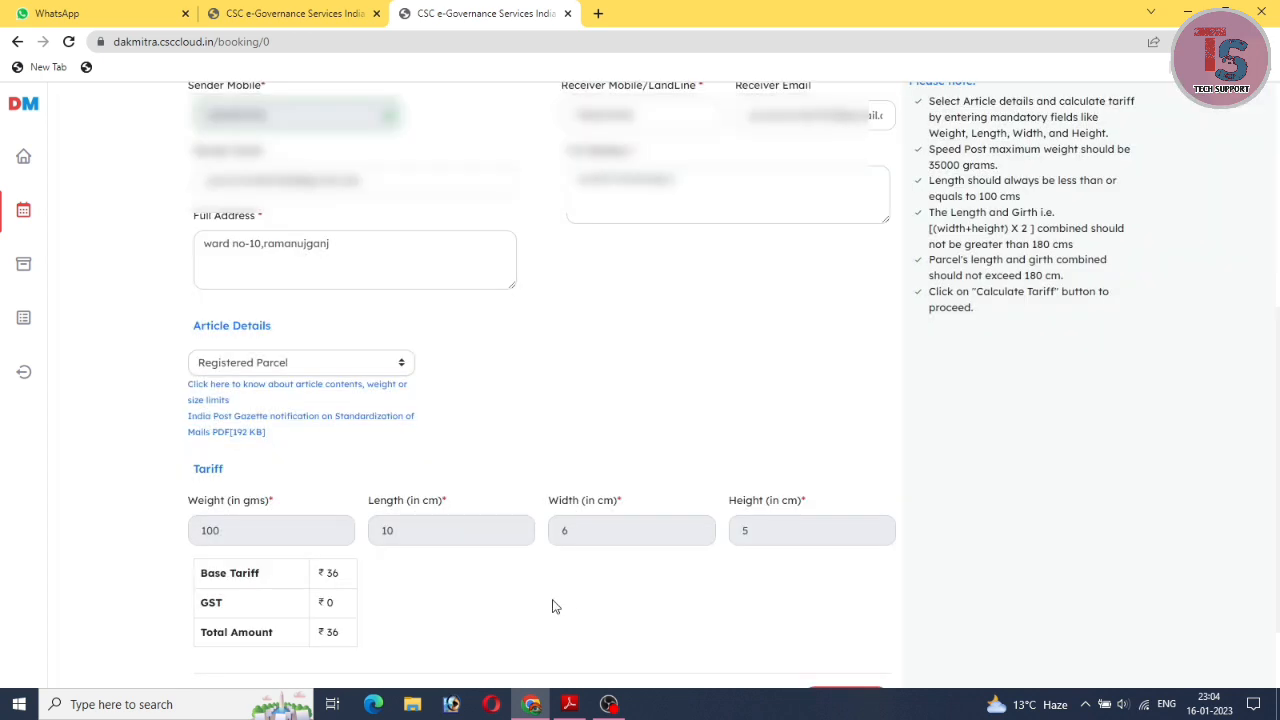
scroll(555, 607, down, 1)
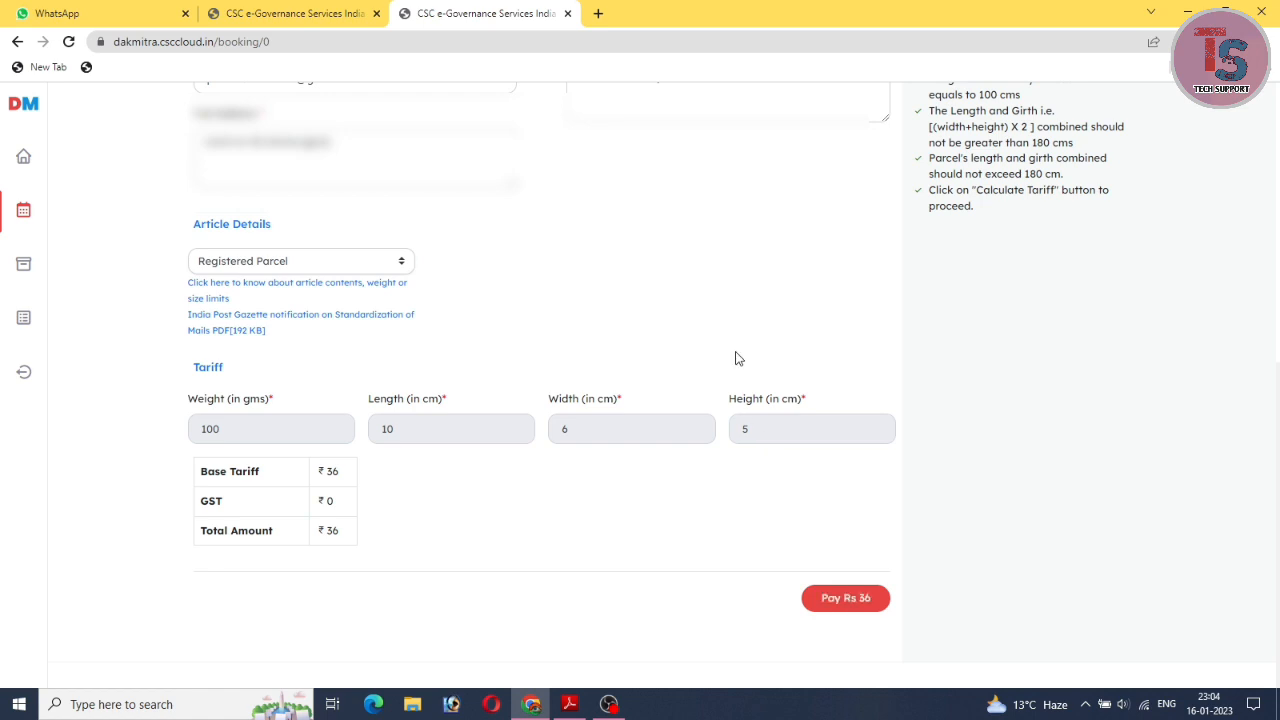
scroll(735, 358, up, 4)
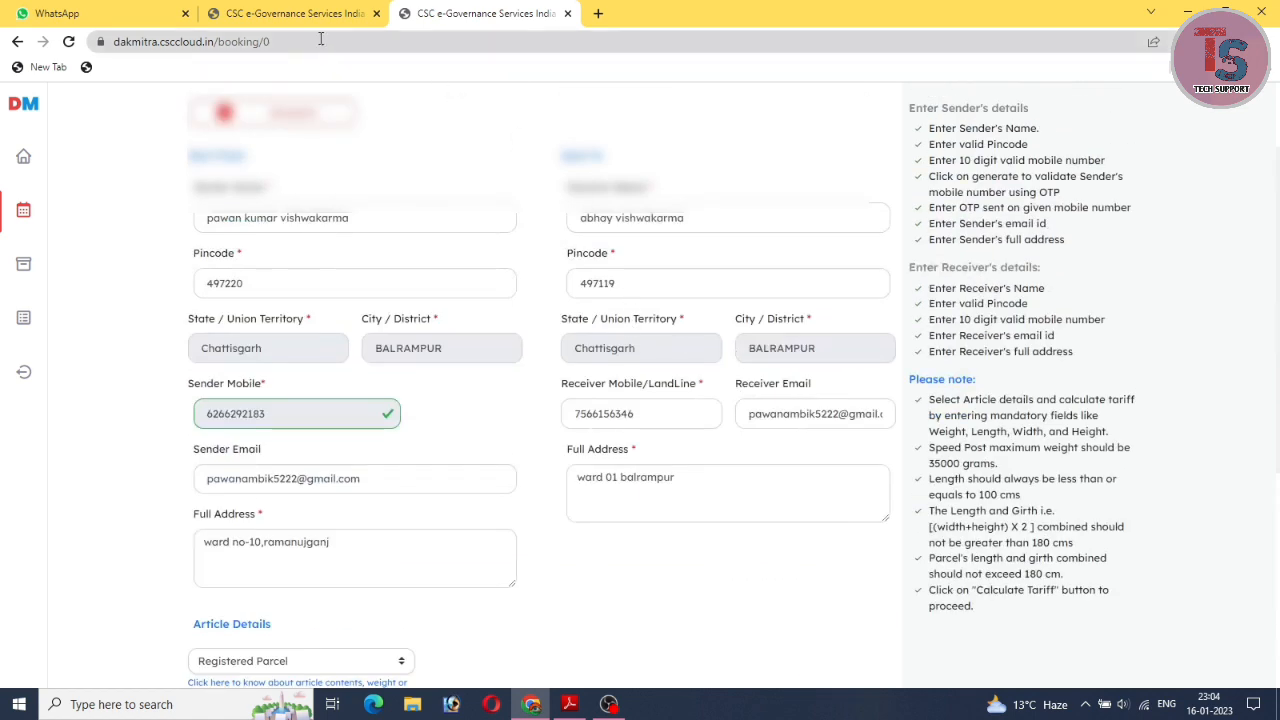
scroll(660, 450, down, 4)
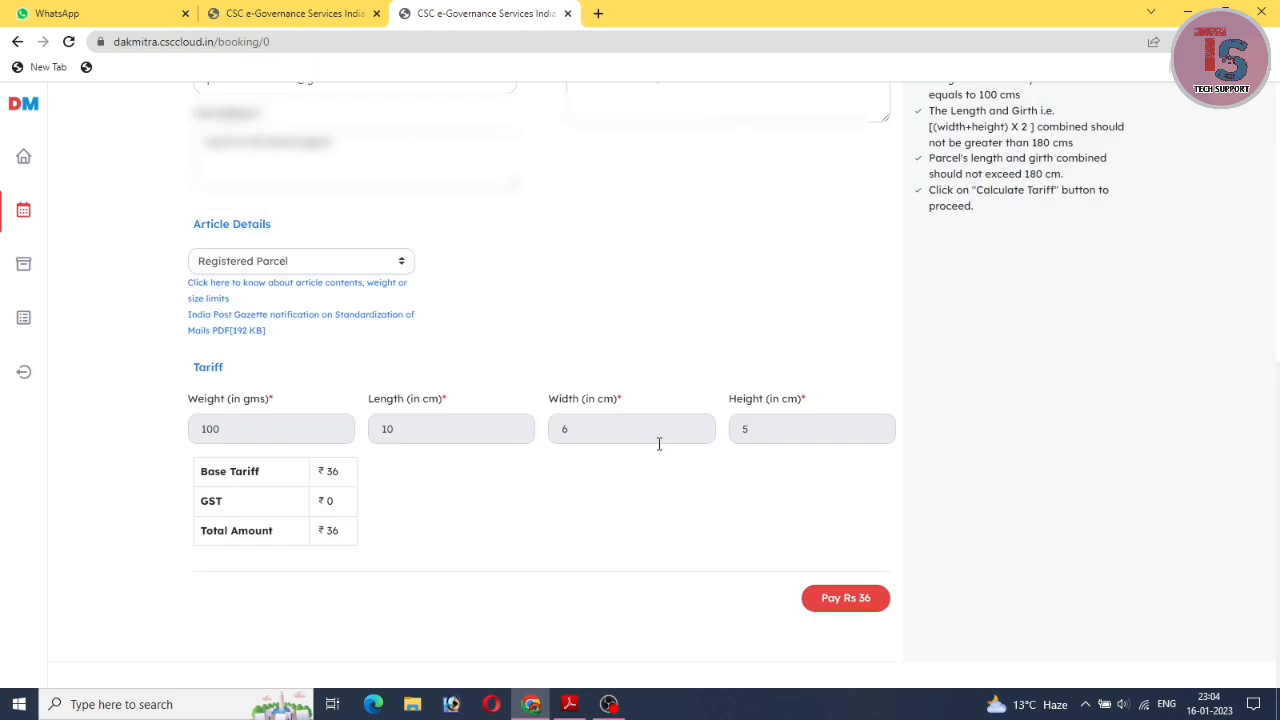
scroll(657, 443, up, 6)
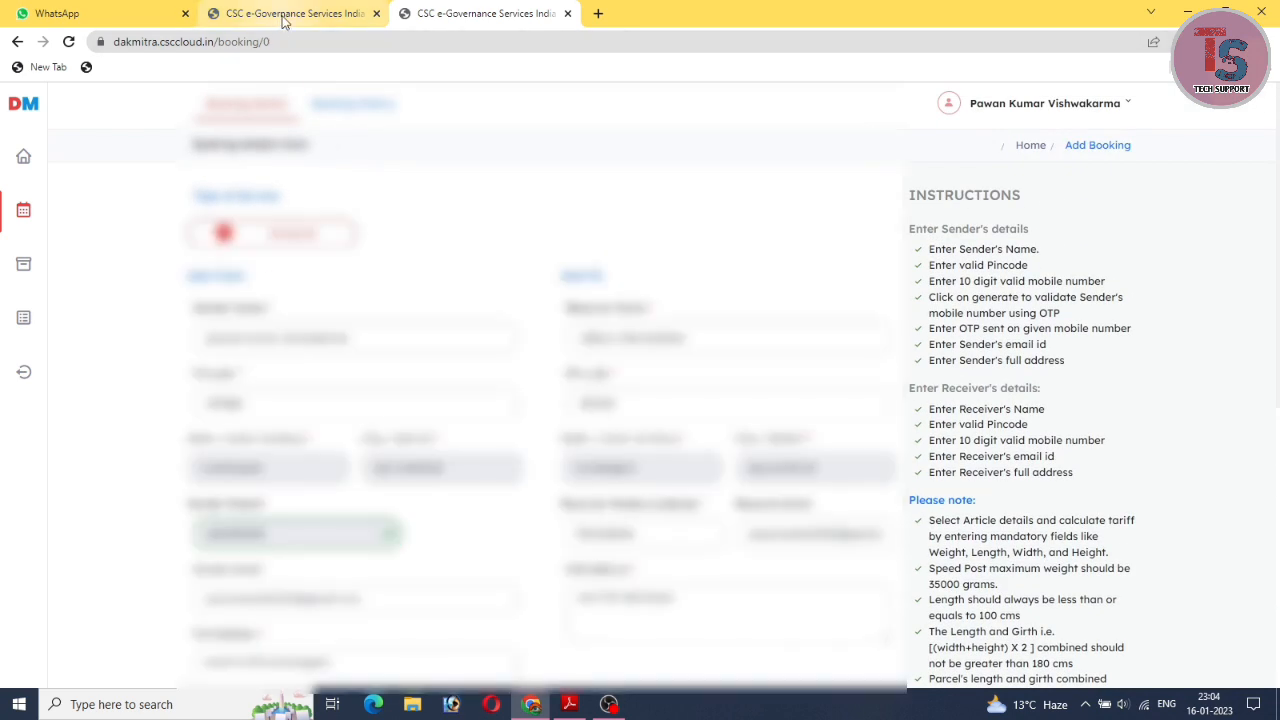
Switch to the receipt tab and review its receiver, sender and payment details.
click(284, 16)
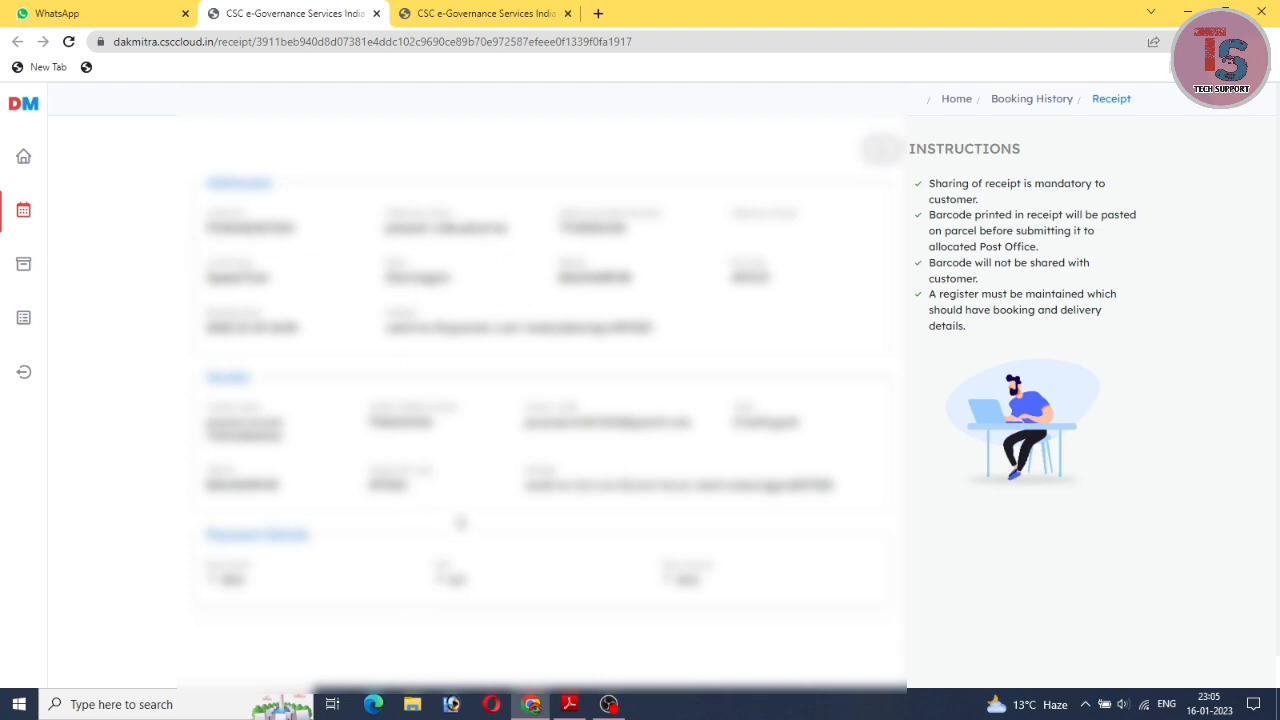
scroll(420, 500, down, 1)
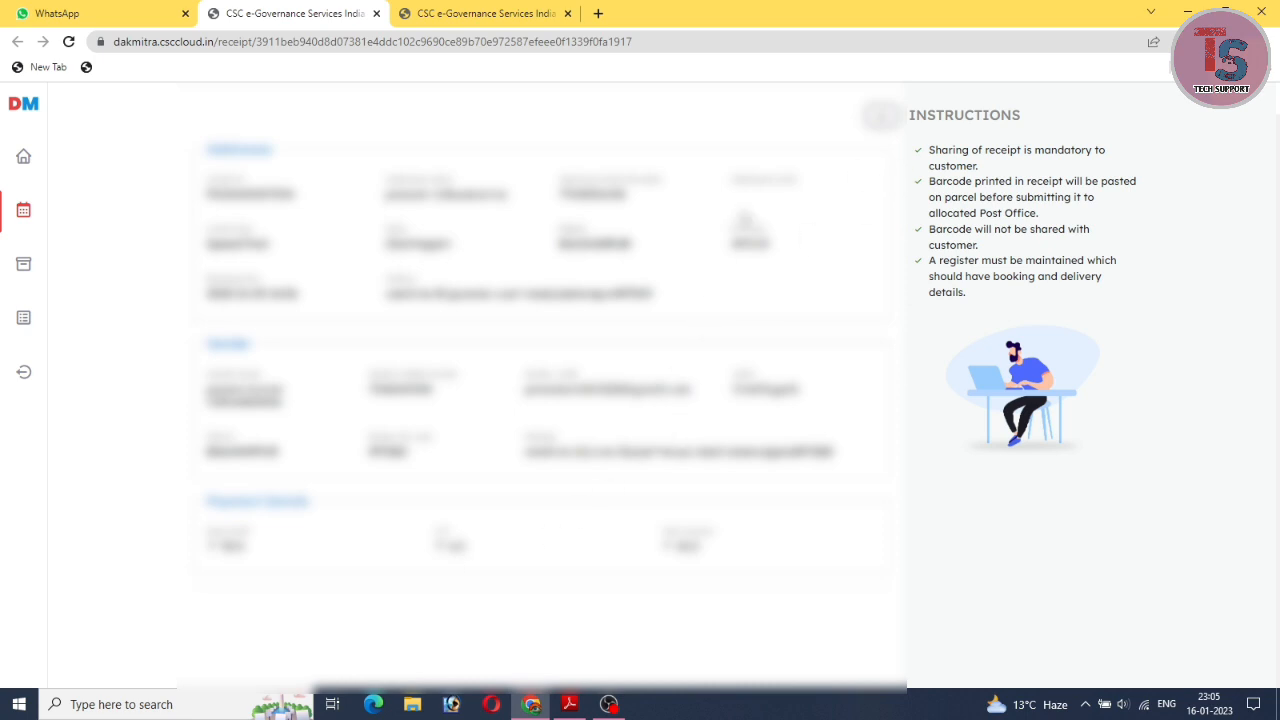
scroll(831, 193, up, 2)
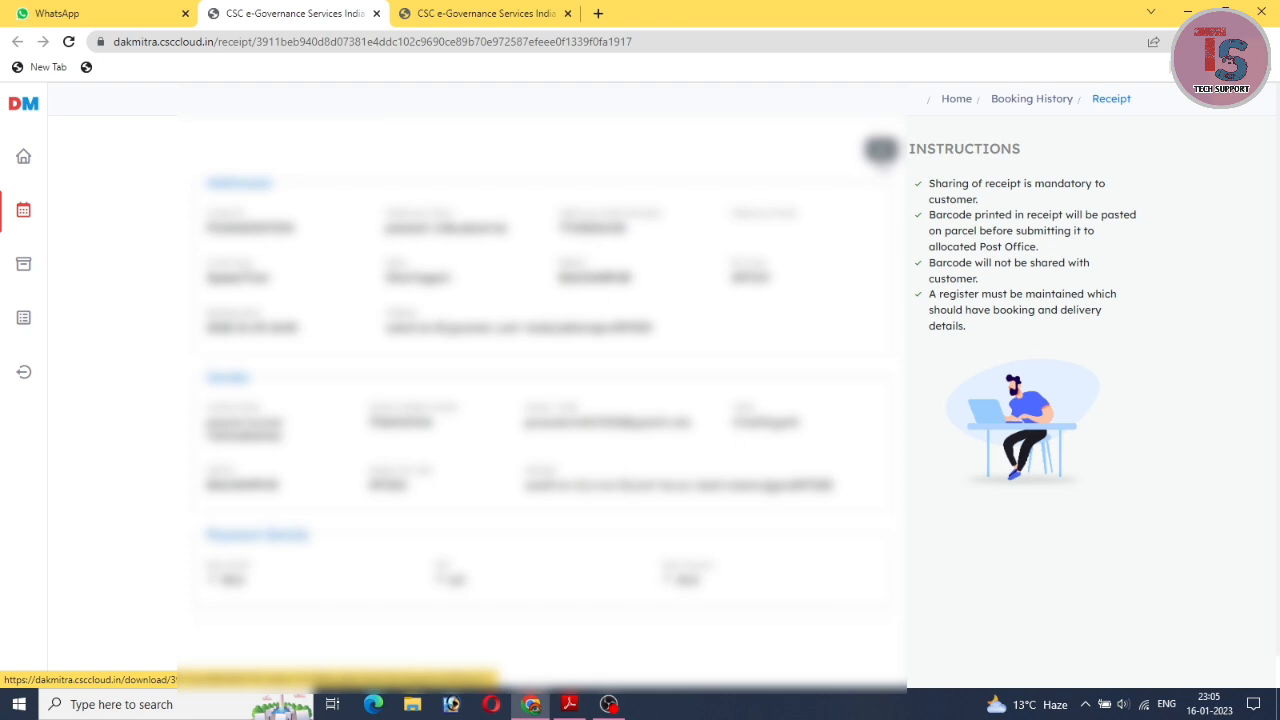
click(568, 706)
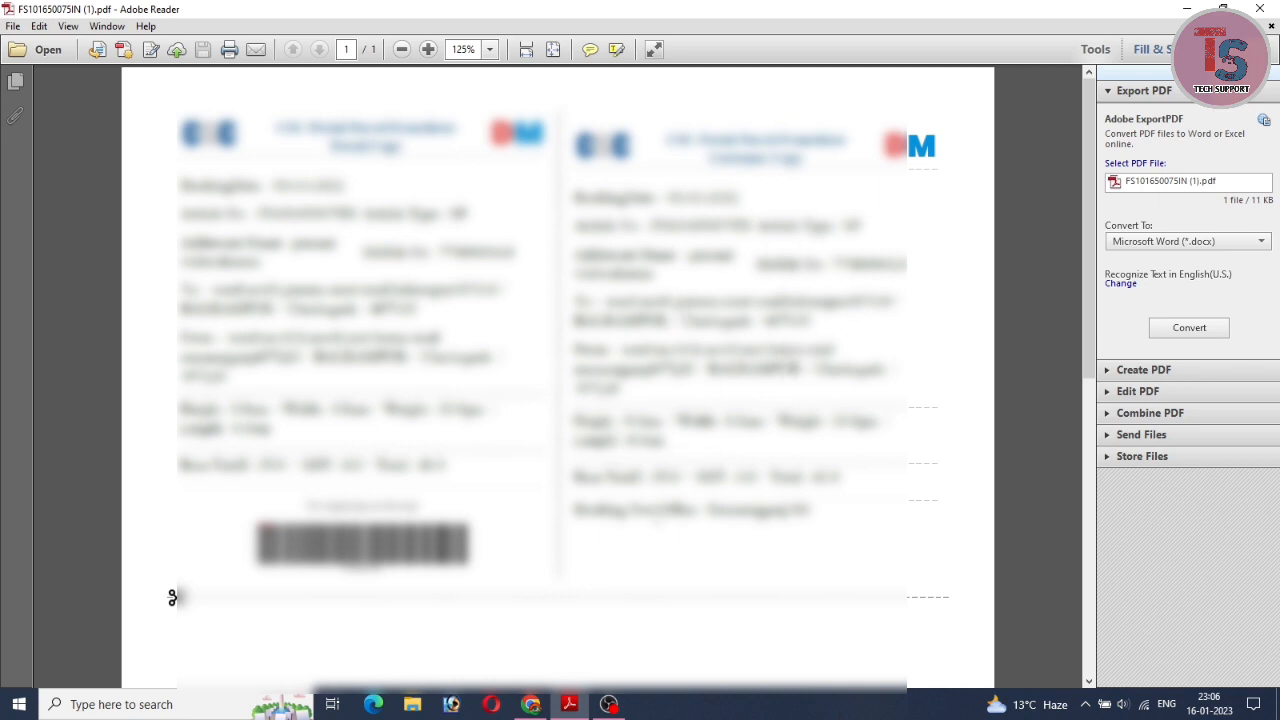
click(532, 706)
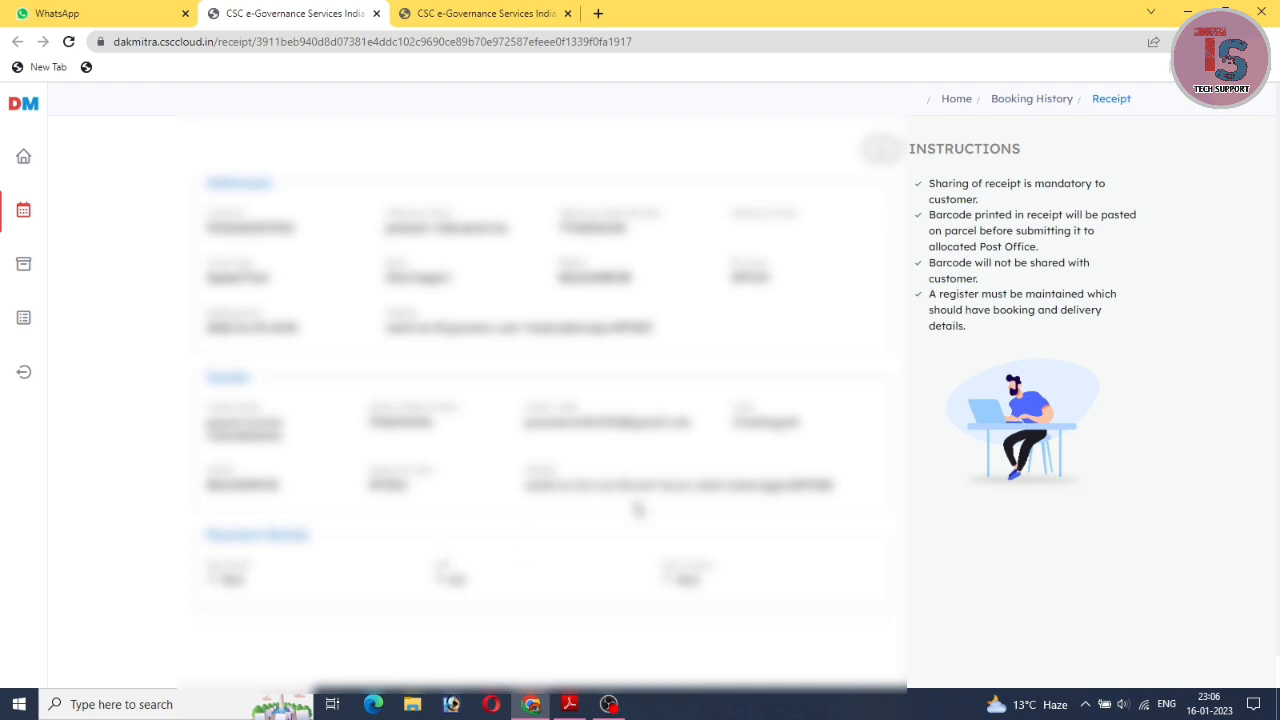
Switch to the Add Booking tab and look over the filled sender, receiver and tariff sections.
scroll(638, 510, down, 1)
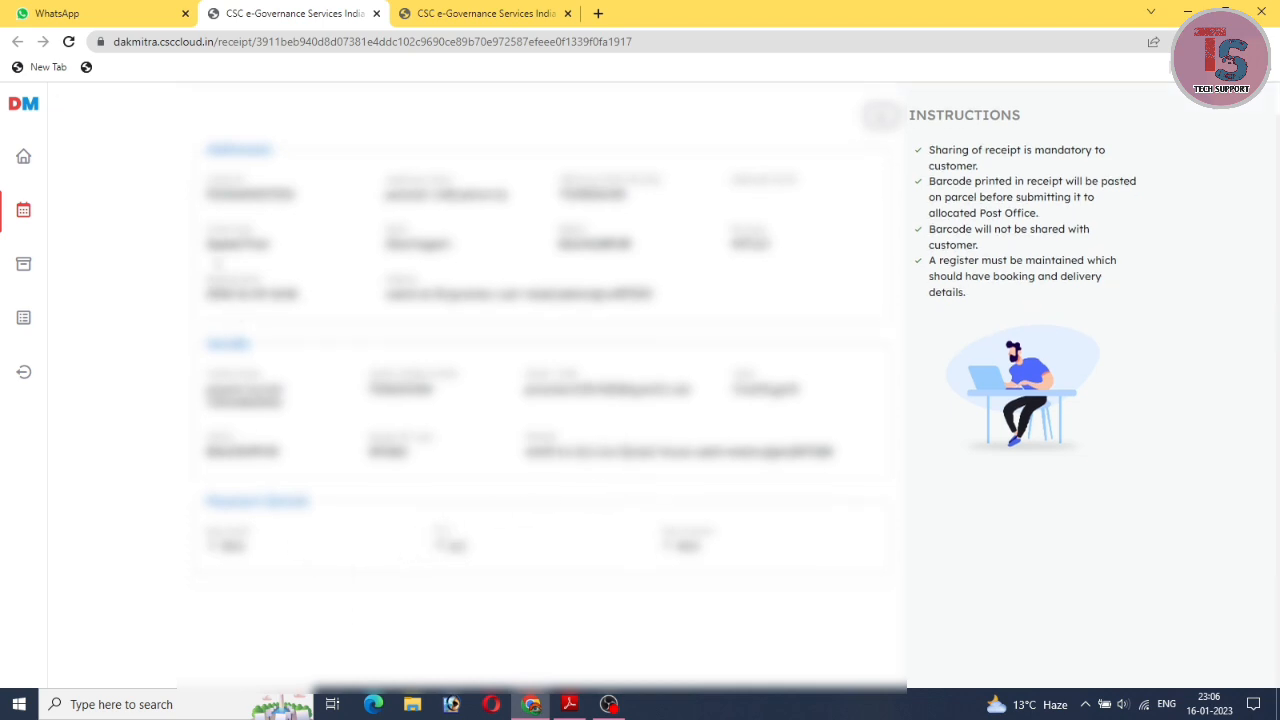
scroll(441, 286, up, 1)
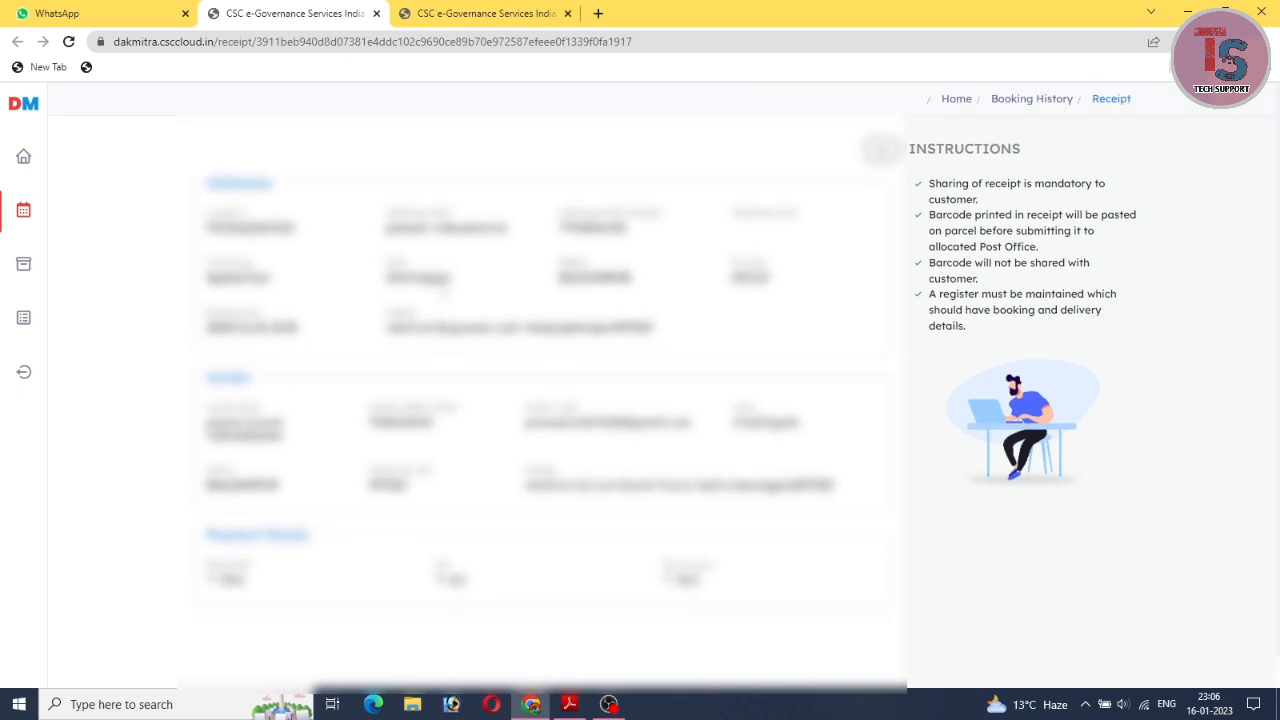
click(470, 13)
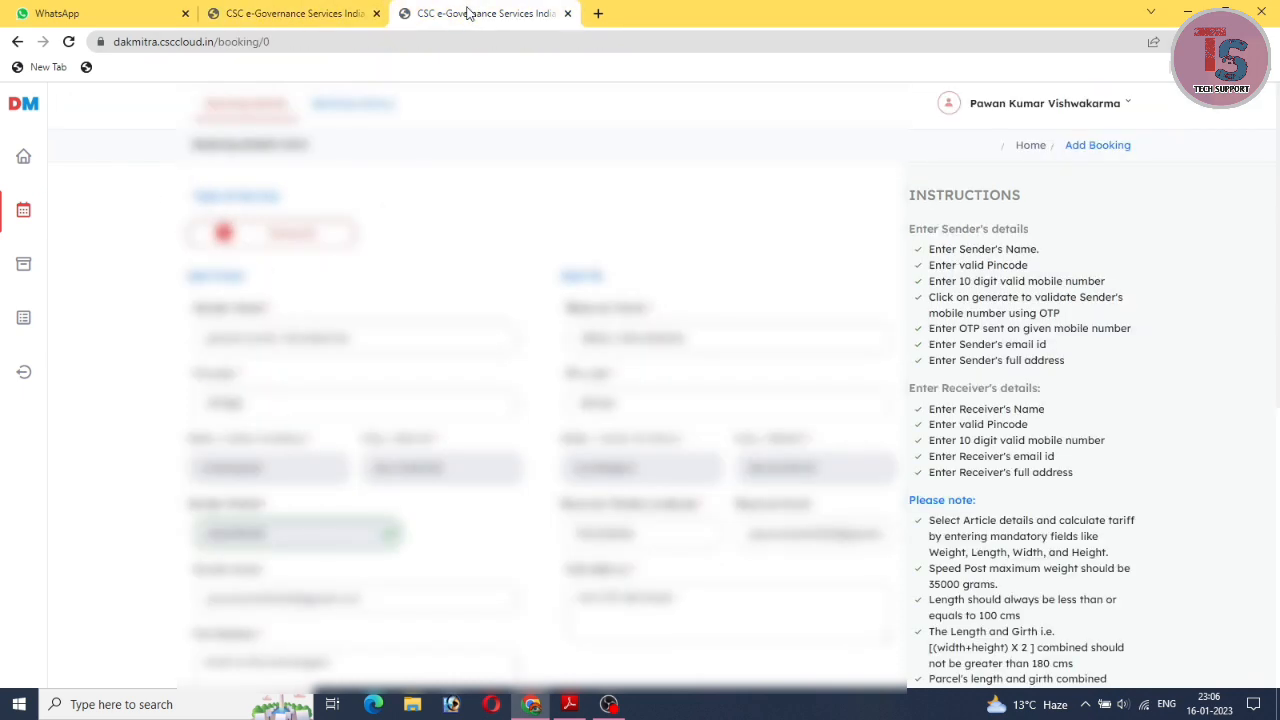
scroll(640, 380, down, 3)
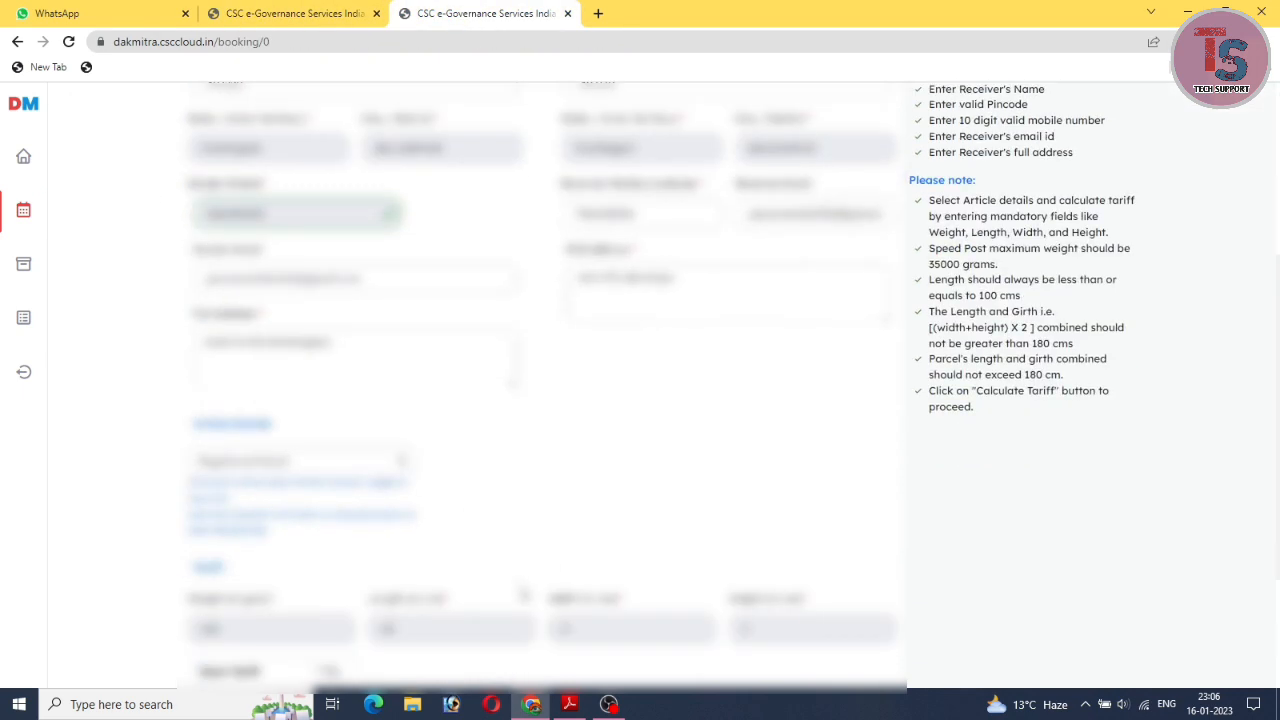
scroll(523, 596, down, 2)
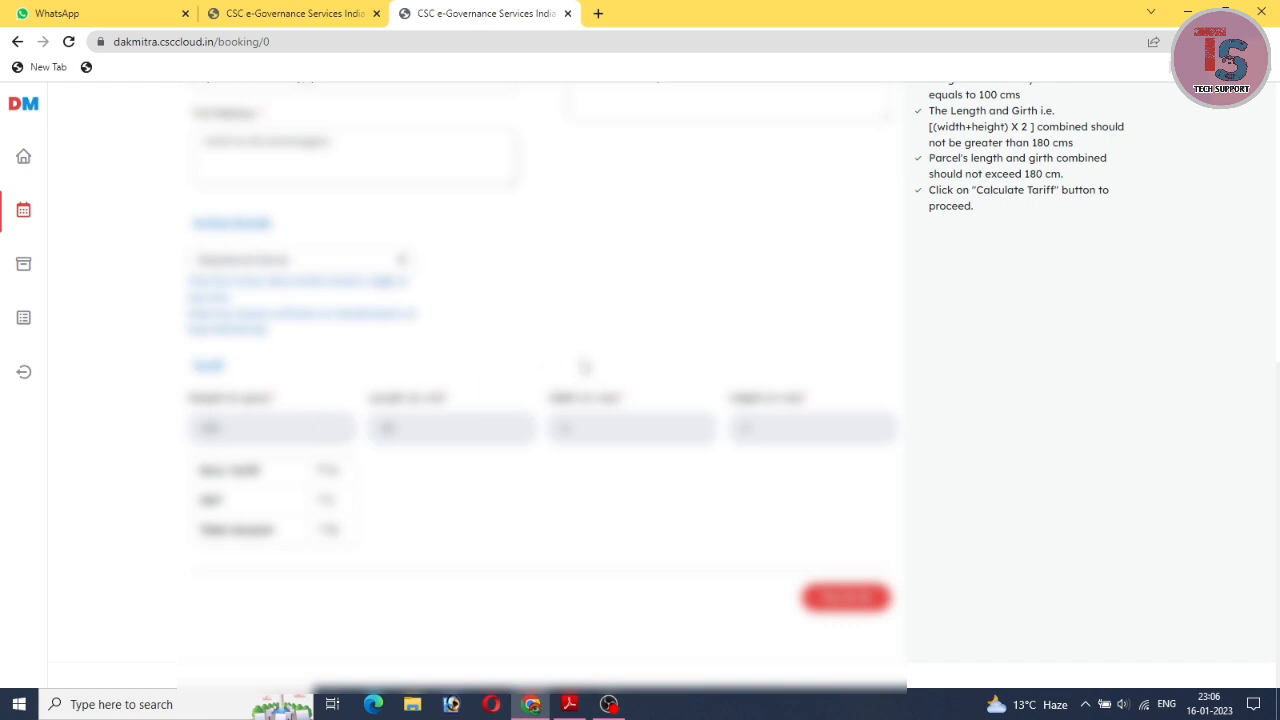
scroll(584, 367, up, 3)
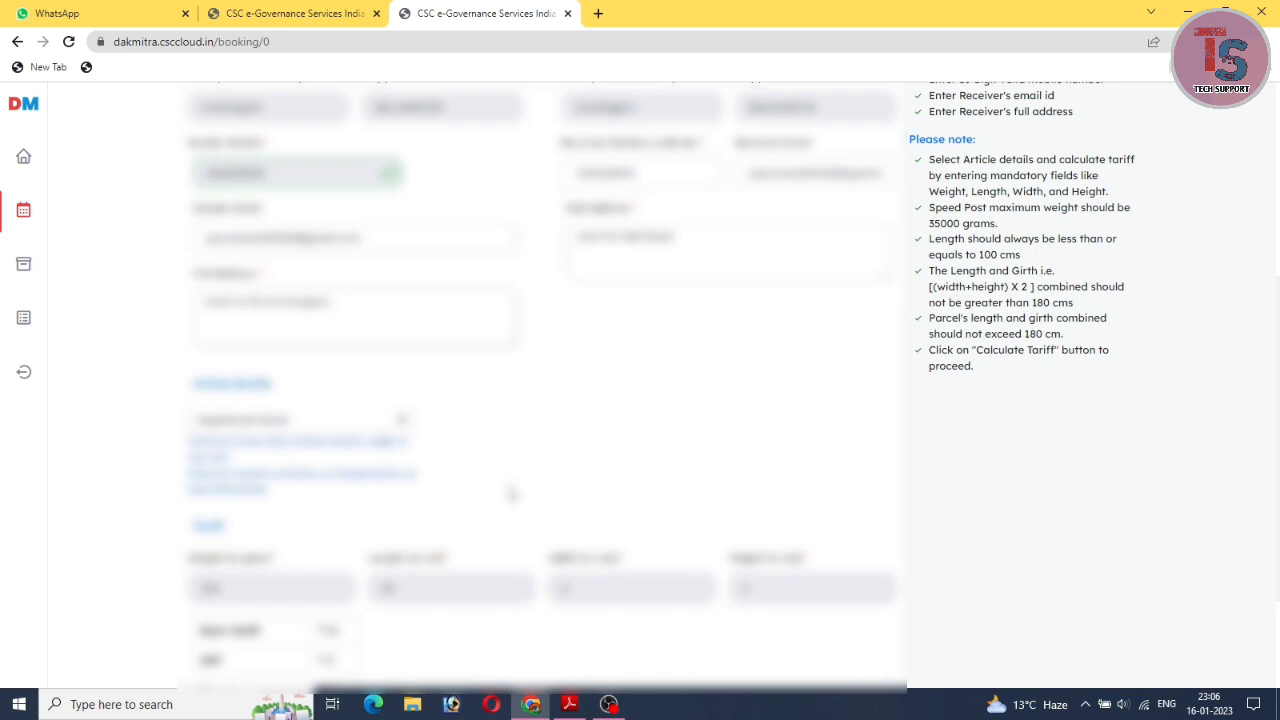
scroll(511, 494, up, 6)
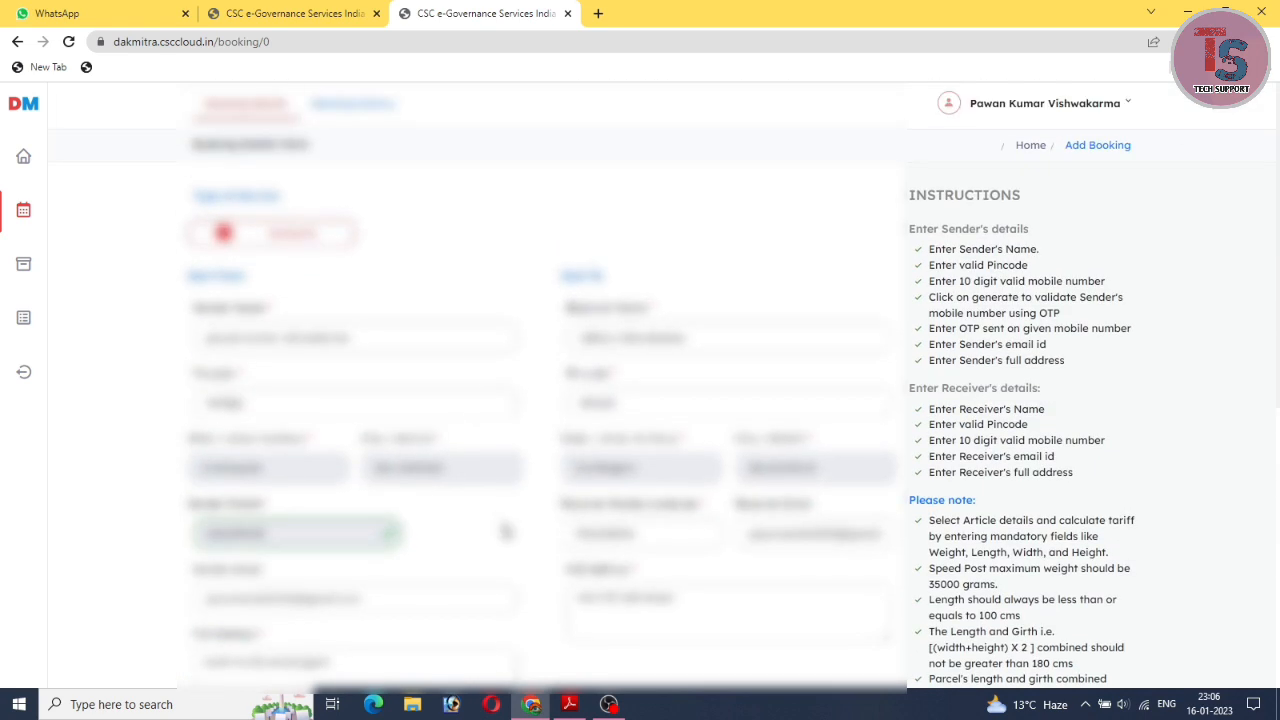
scroll(506, 531, down, 7)
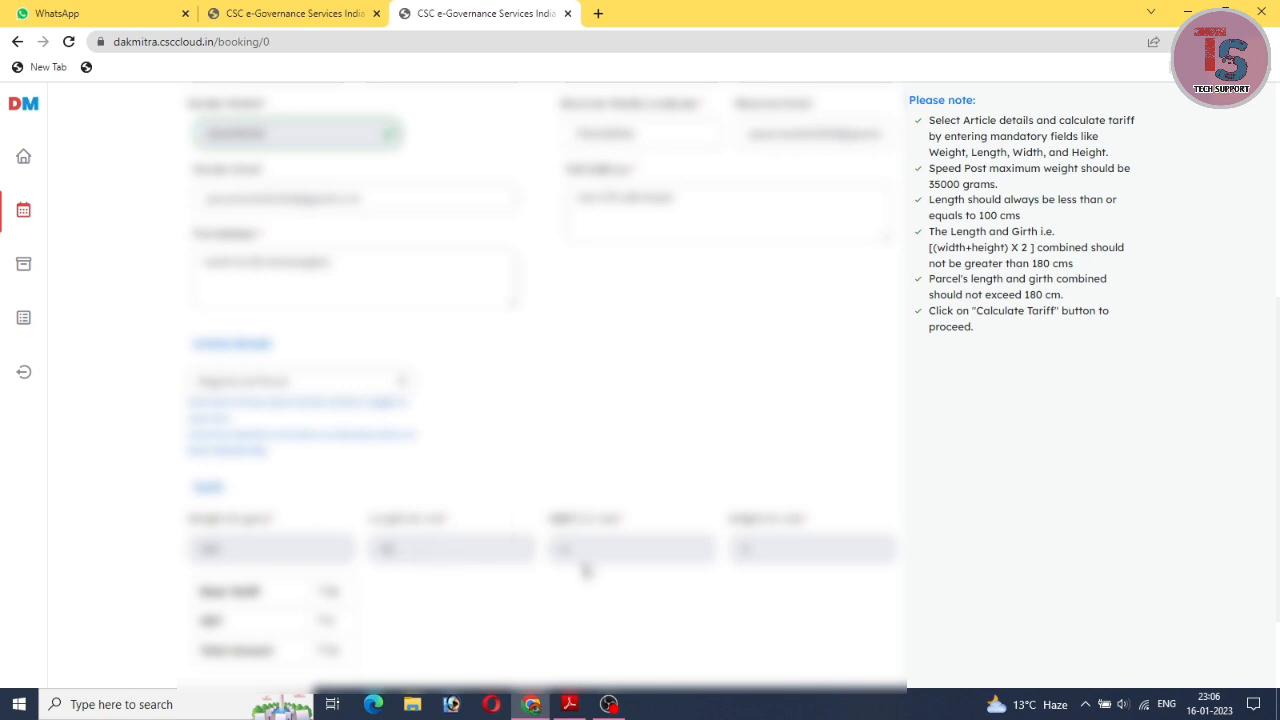
scroll(666, 497, down, 2)
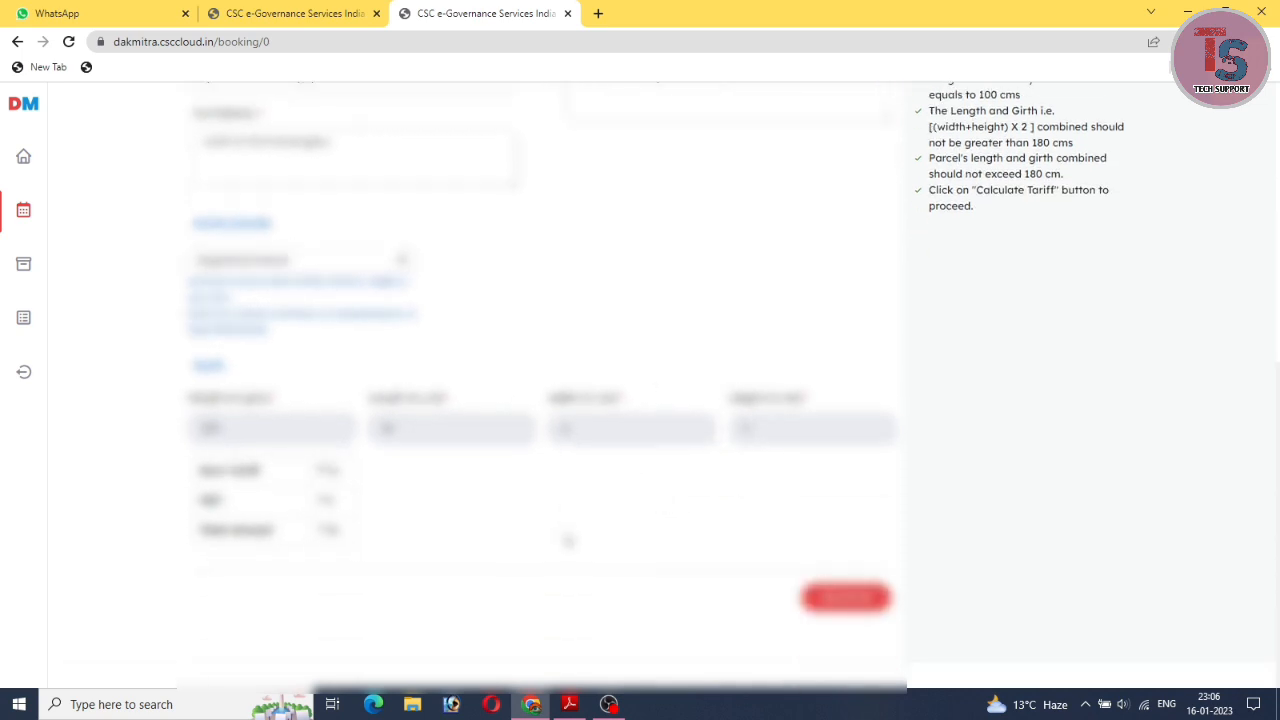
scroll(563, 420, up, 5)
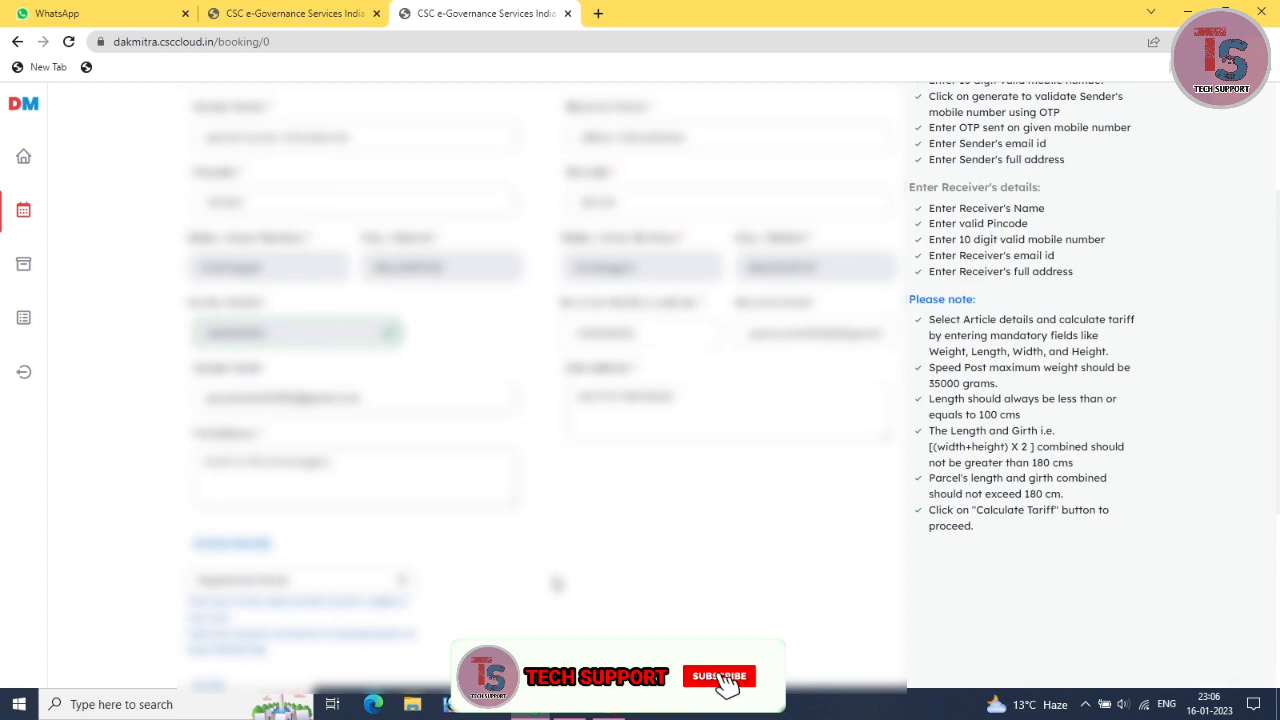
scroll(555, 480, up, 3)
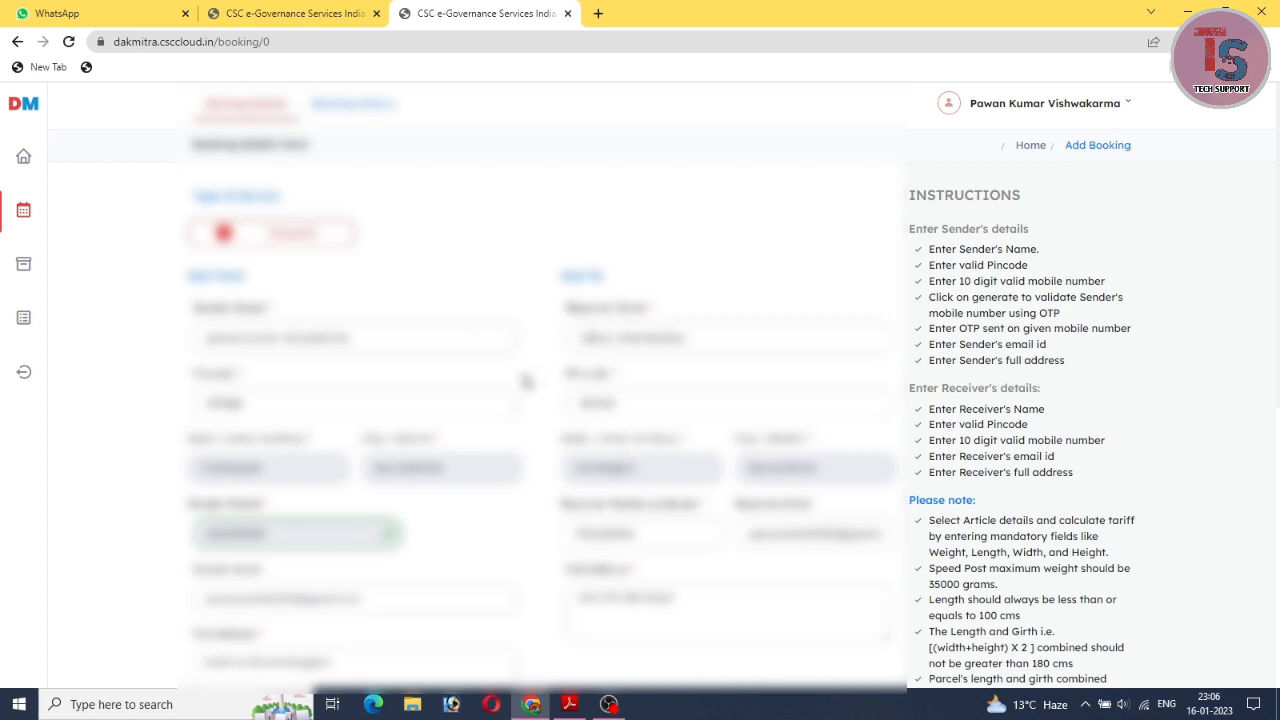
scroll(540, 345, down, 1)
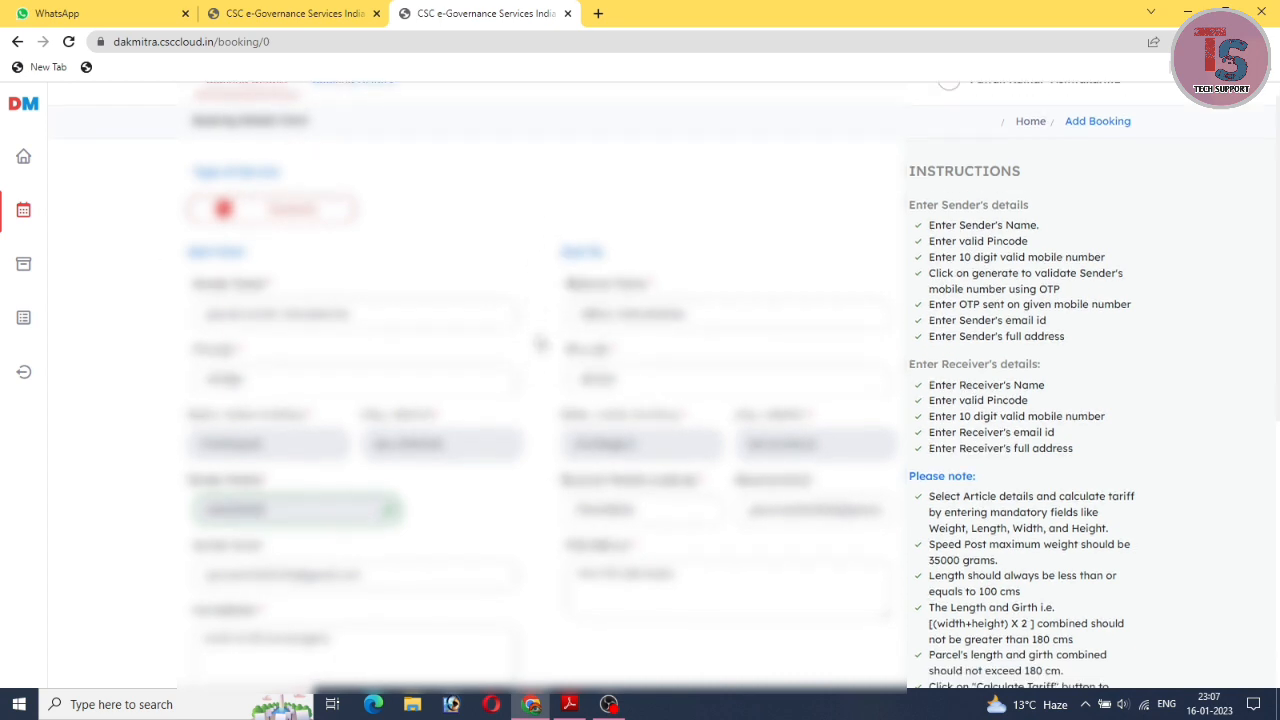
scroll(540, 344, down, 3)
scroll(540, 344, up, 3)
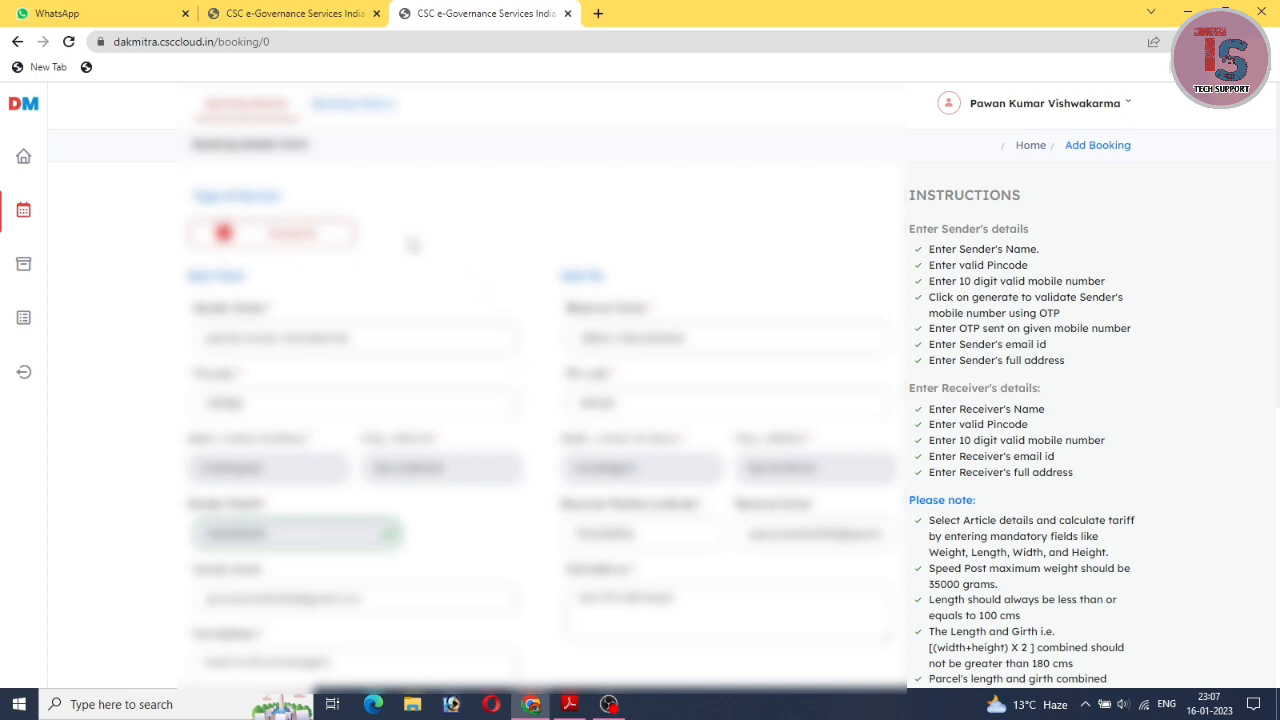
Open the Tracking page and run Track with the Article Id field left empty.
click(23, 268)
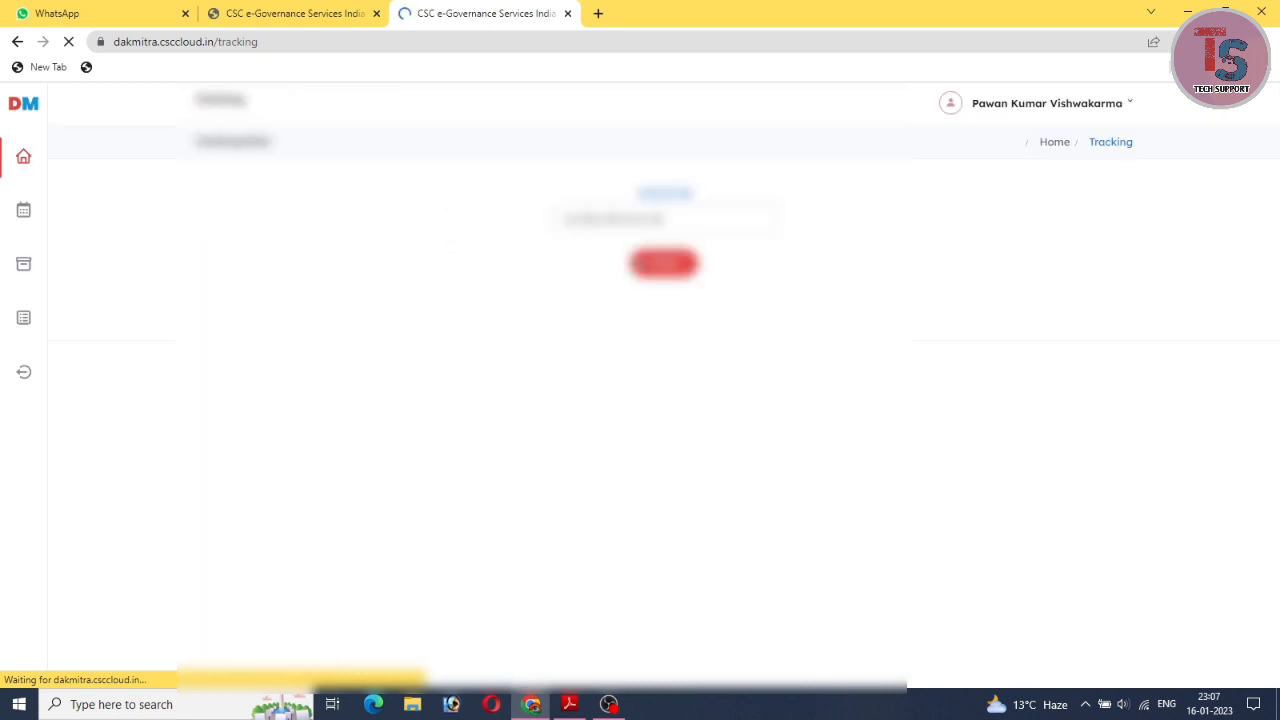
click(646, 227)
click(664, 274)
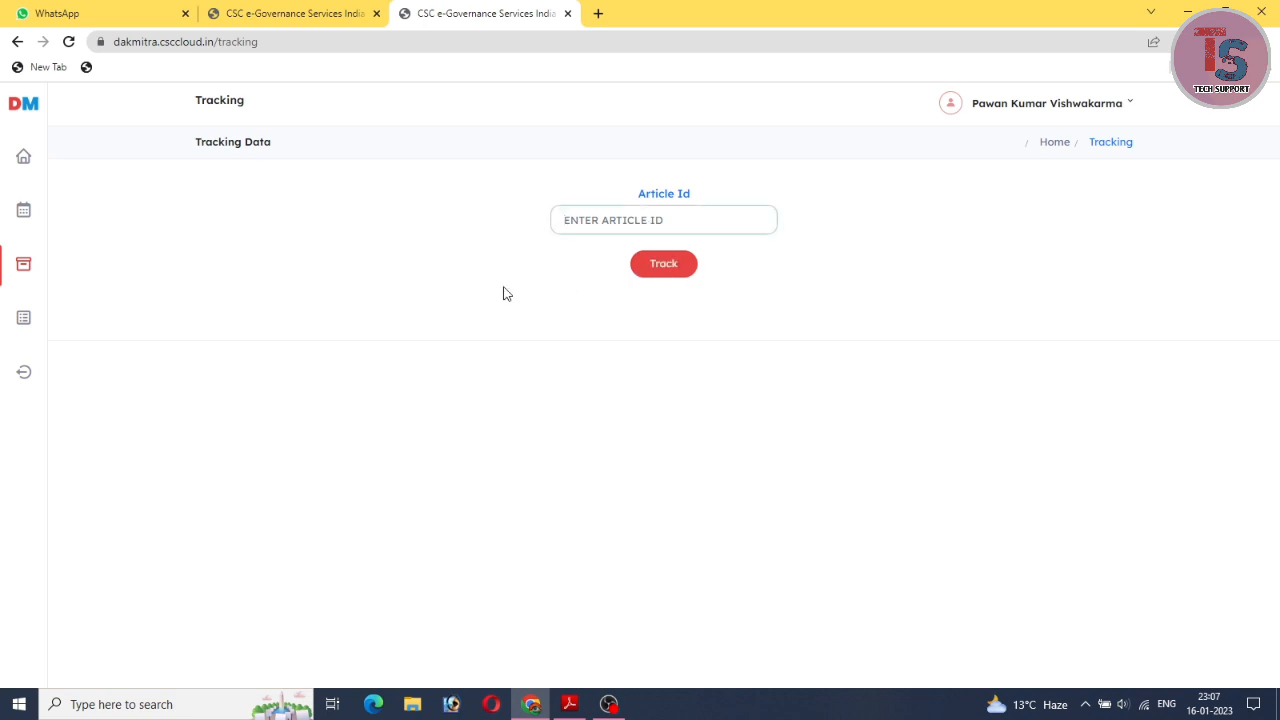
View the Reports Summary of three unfulfilled bookings, then return to the home dashboard.
click(24, 320)
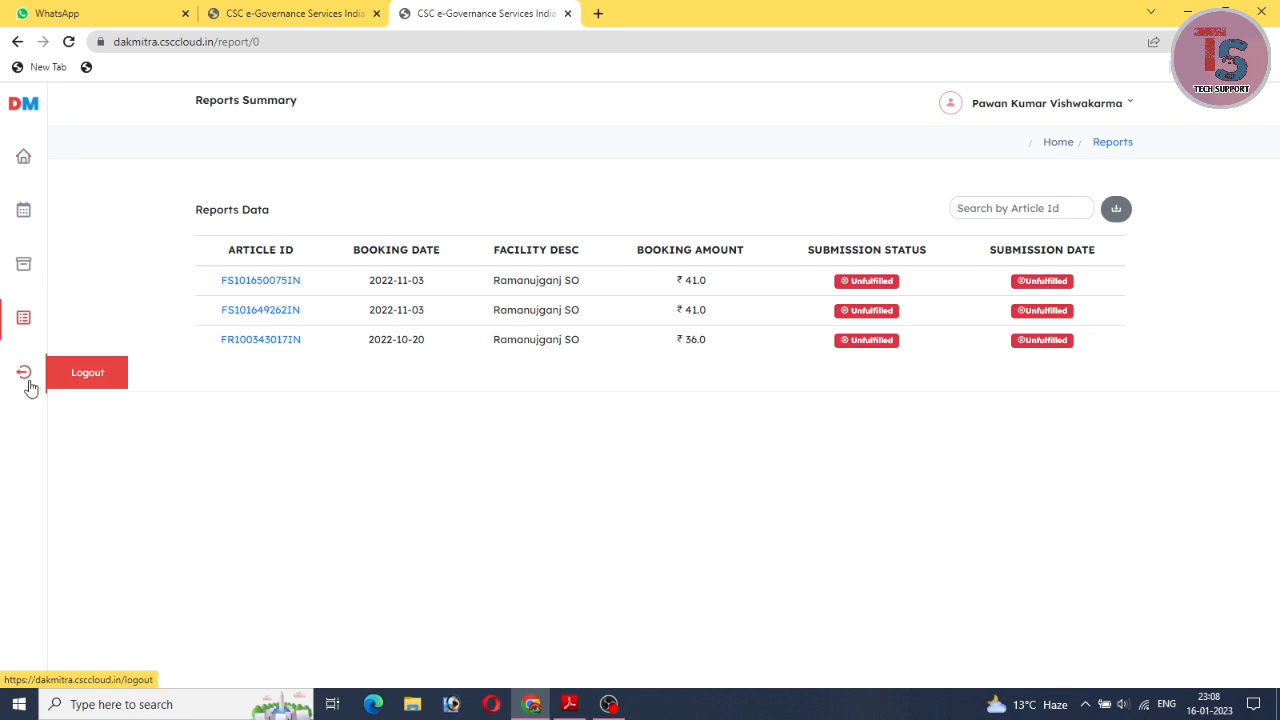
click(21, 161)
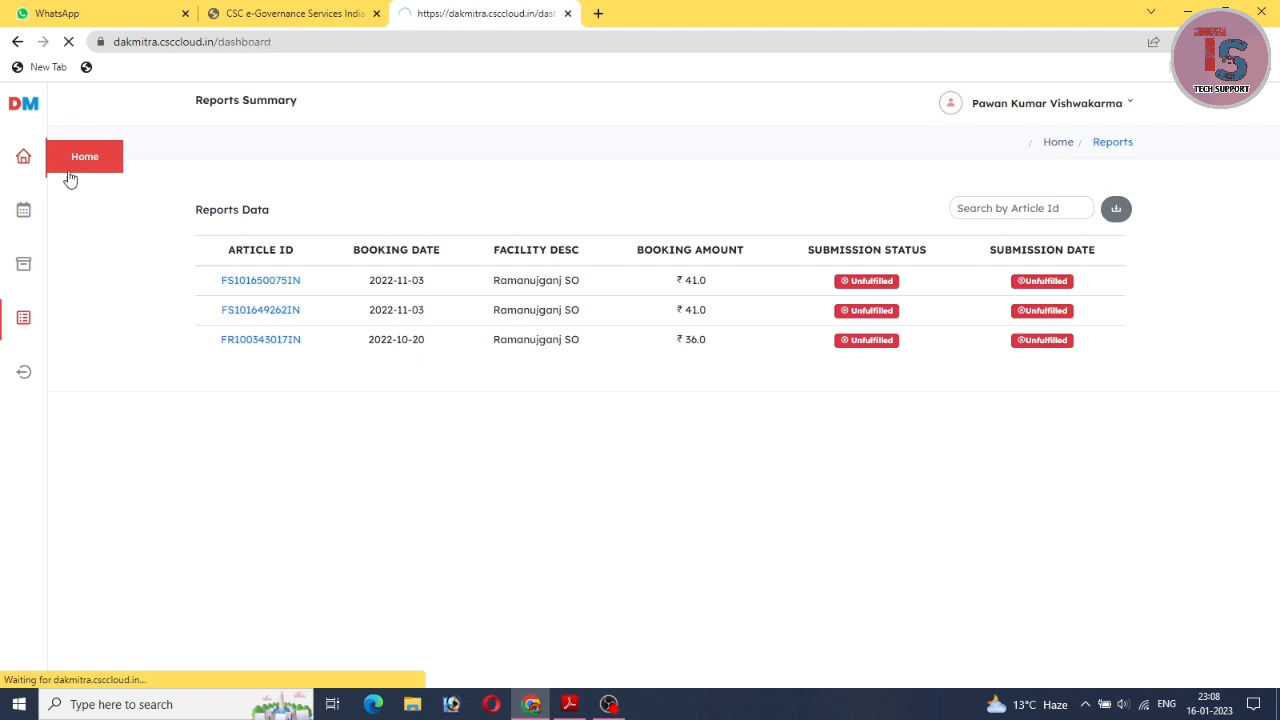